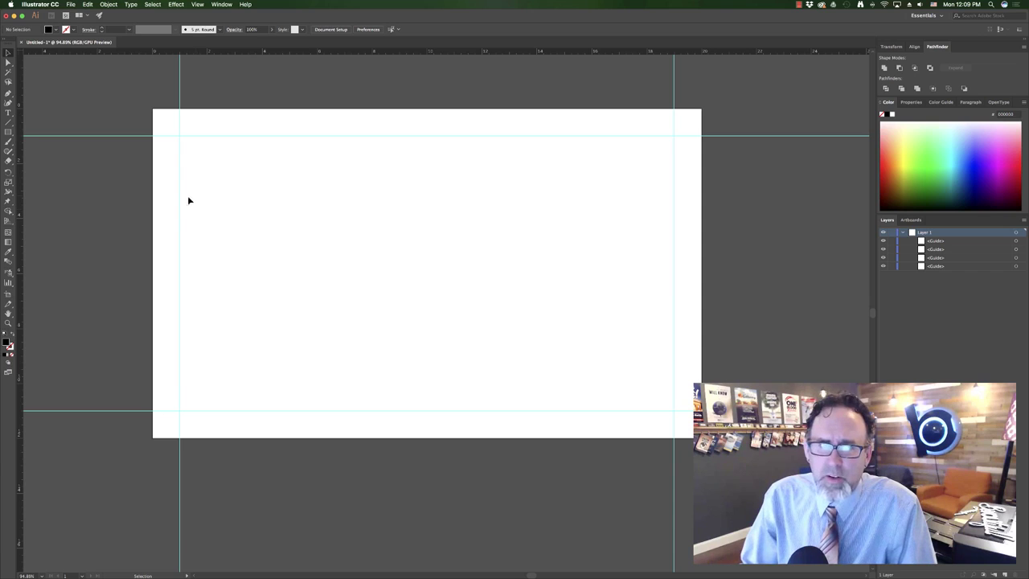
Create a text area about 7 in wide and 10 in high from the upper-left guides and paste the copied verse into it.
click(8, 113)
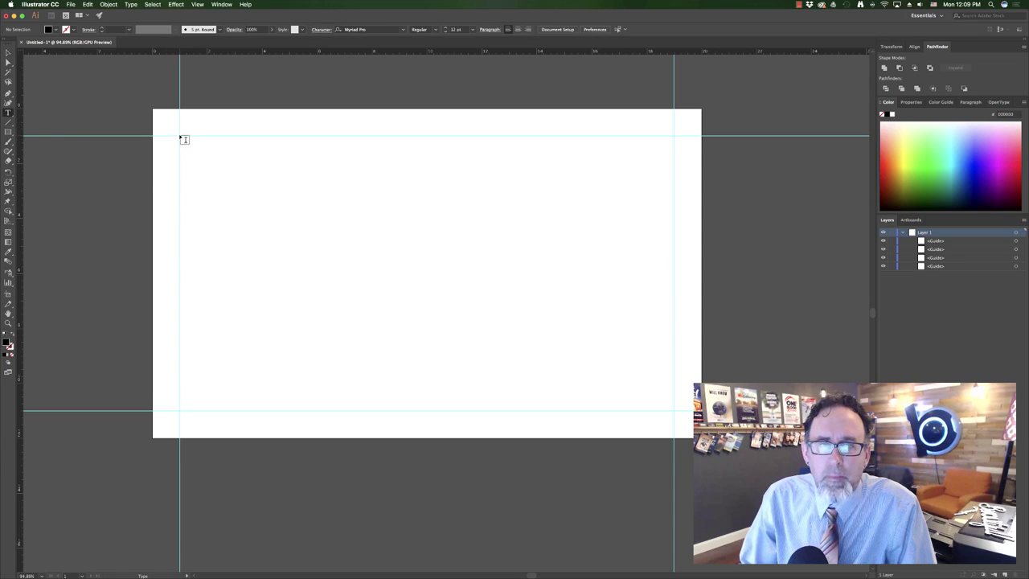
drag(182, 139, 373, 414)
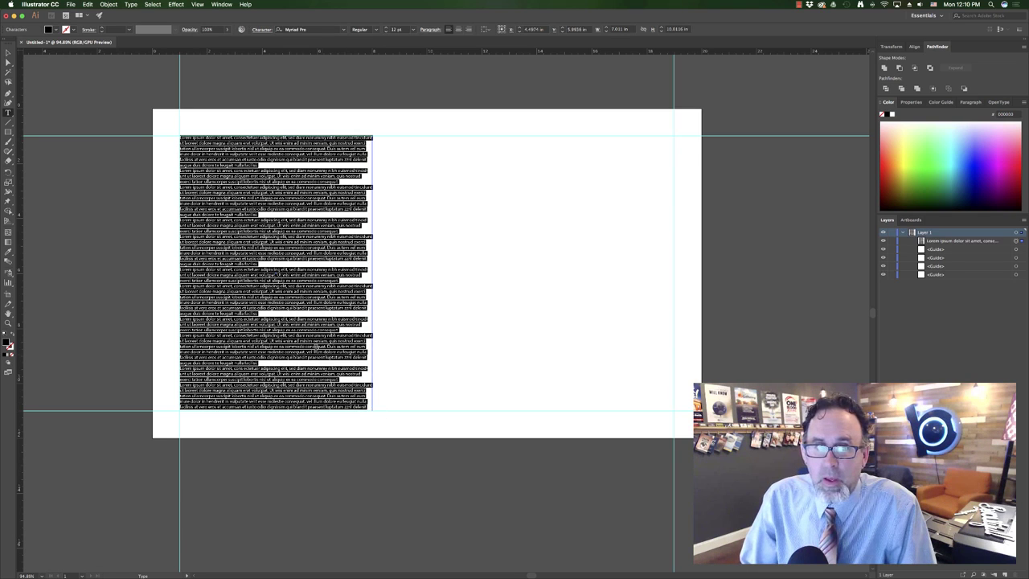
key(super+v)
key(Escape)
key(t)
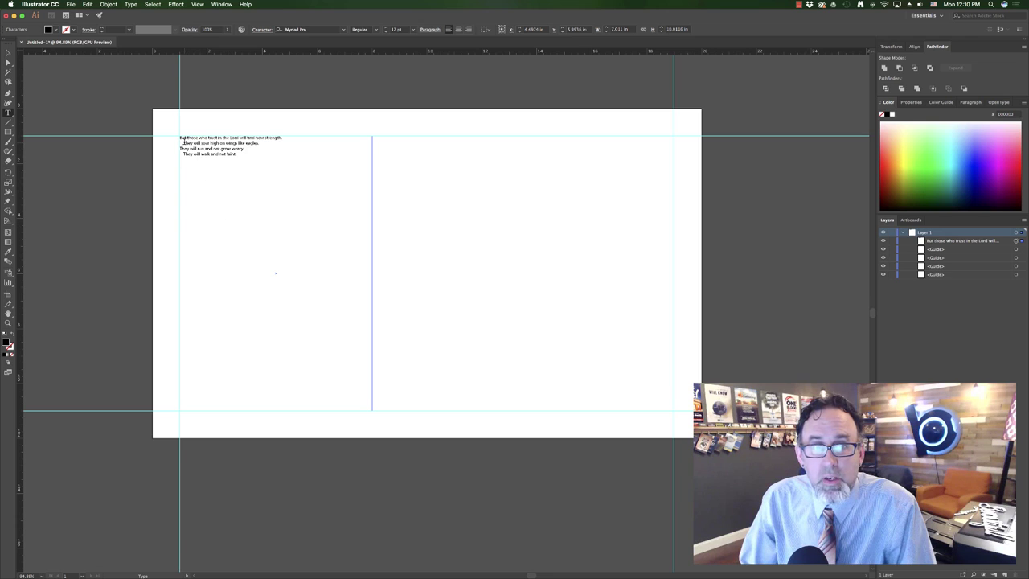
Join the indented line "They will soar high on wings like eagles." onto the end of the verse's first line.
scroll(182, 142, up, 5)
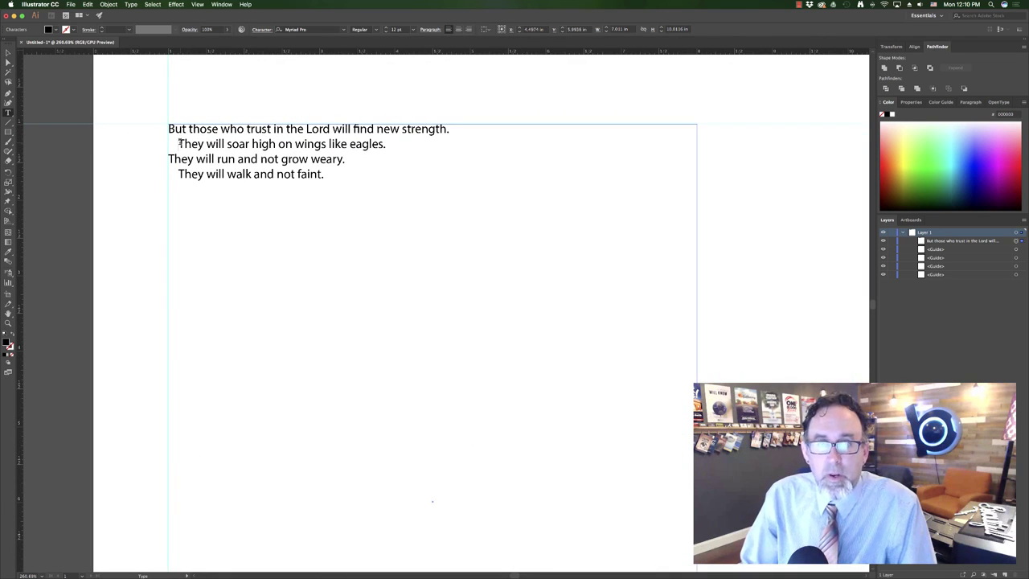
click(179, 143)
key(BackSpace)
key(BackSpace)
key(BackSpace)
key(BackSpace)
key(BackSpace)
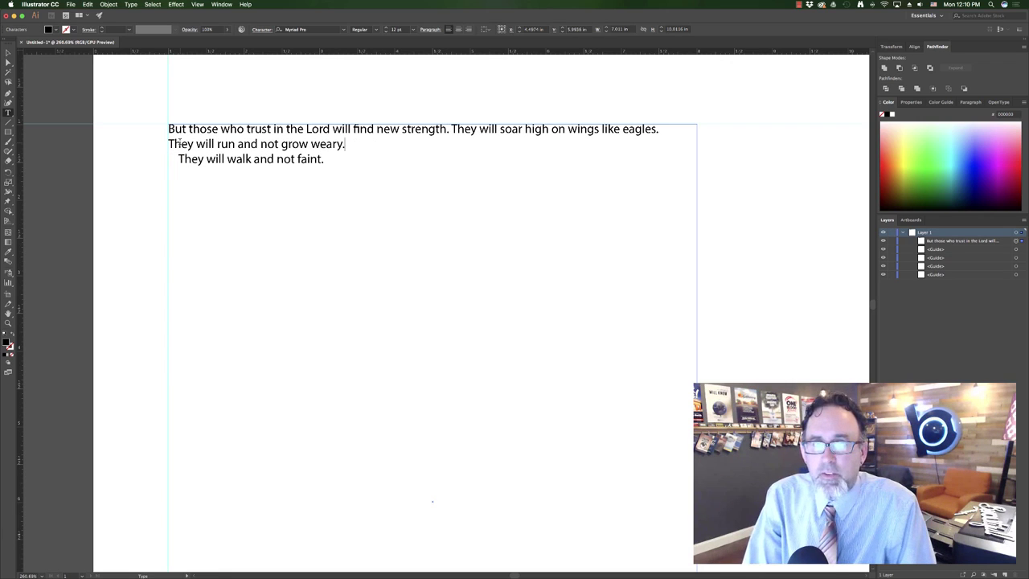
Join the indented line "They will walk and not faint." onto the end of "They will run and not grow weary.".
key(Right)
key(Right)
key(BackSpace)
key(BackSpace)
key(BackSpace)
key(BackSpace)
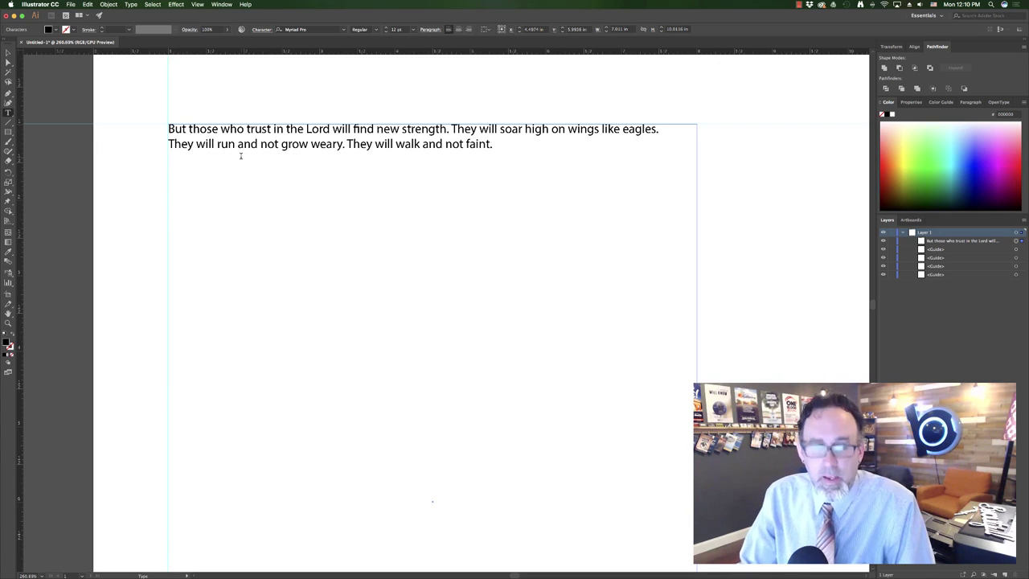
Copy the whole verse and set its font to COCOGOOSE.
key(super+a)
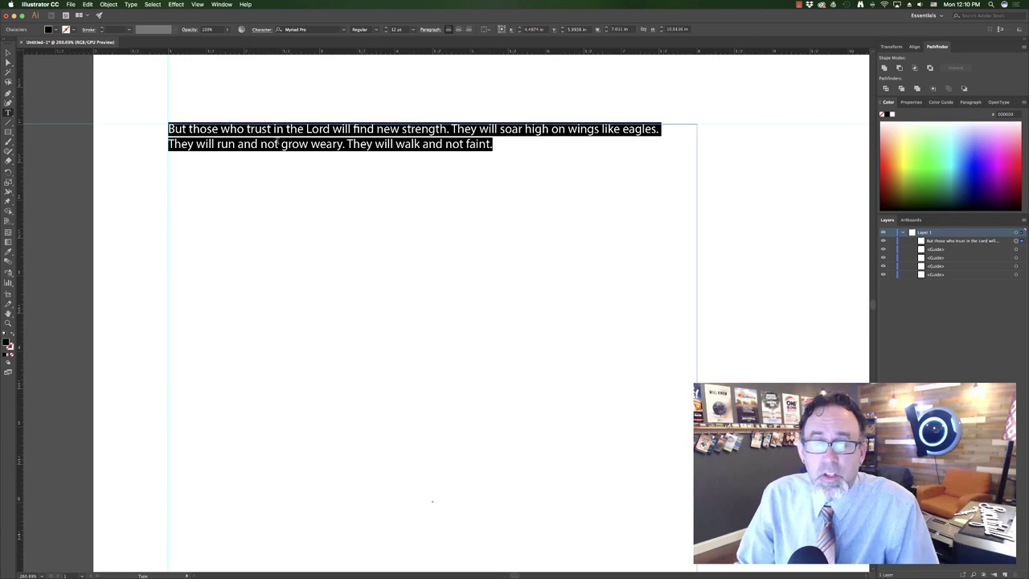
key(super+c)
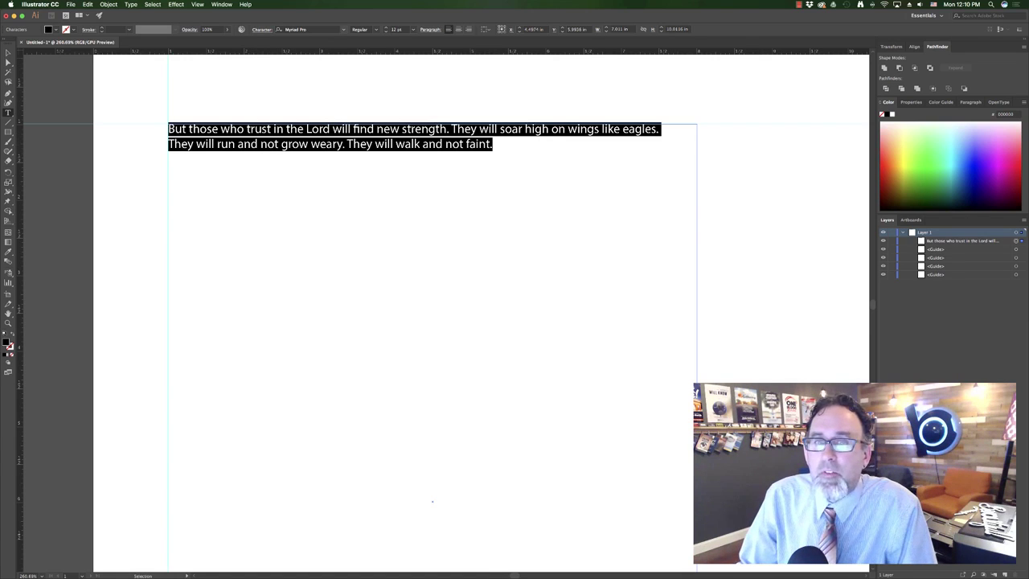
click(343, 30)
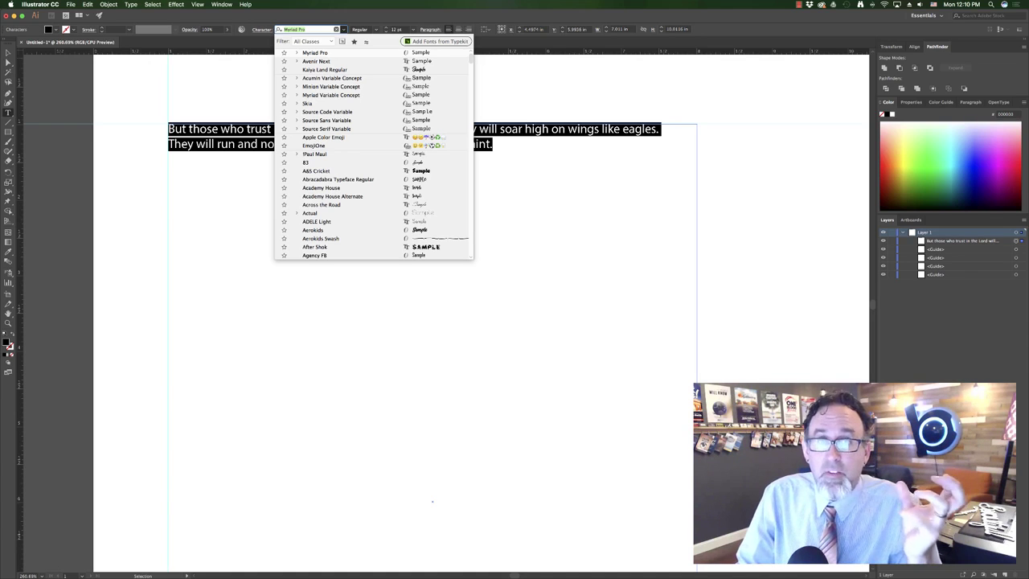
scroll(354, 170, down, 5)
scroll(373, 153, down, 15)
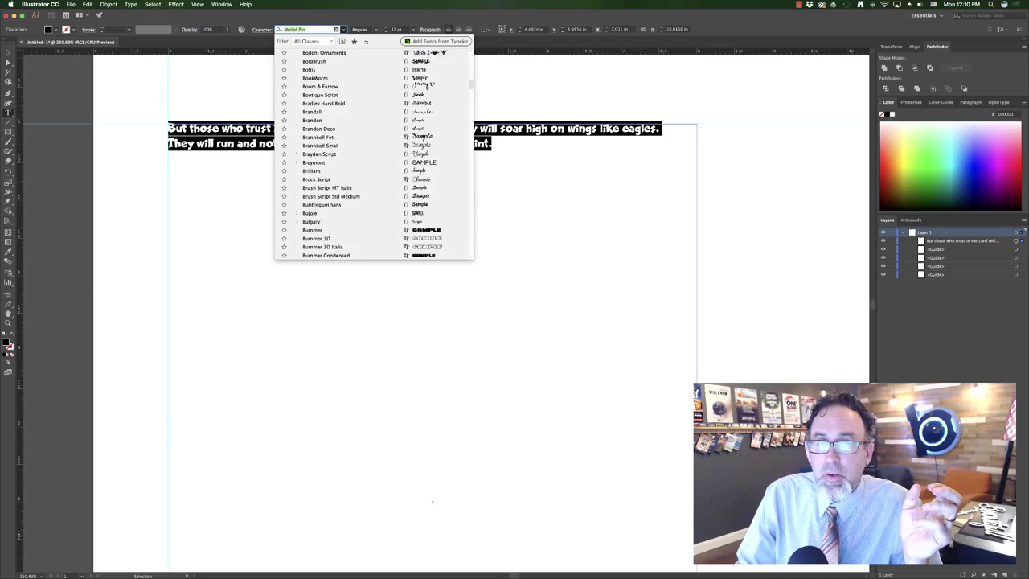
scroll(374, 153, down, 12)
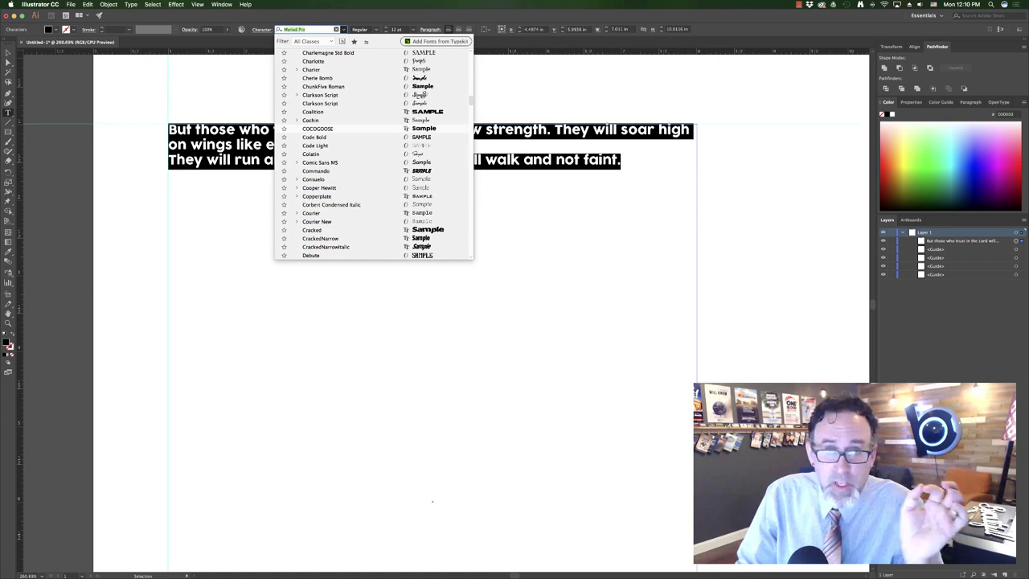
click(322, 128)
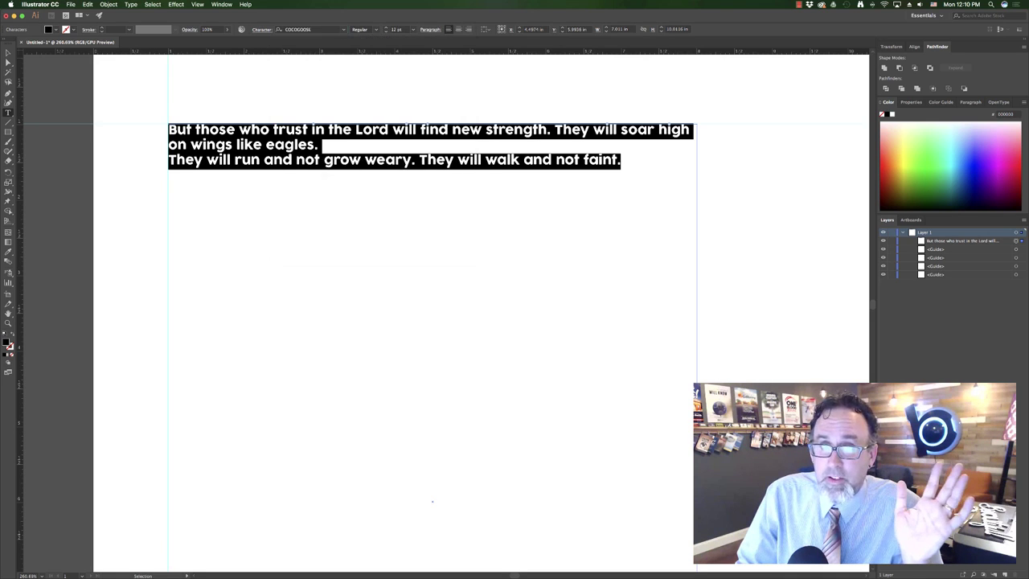
Format the entire verse text as All Caps.
click(261, 29)
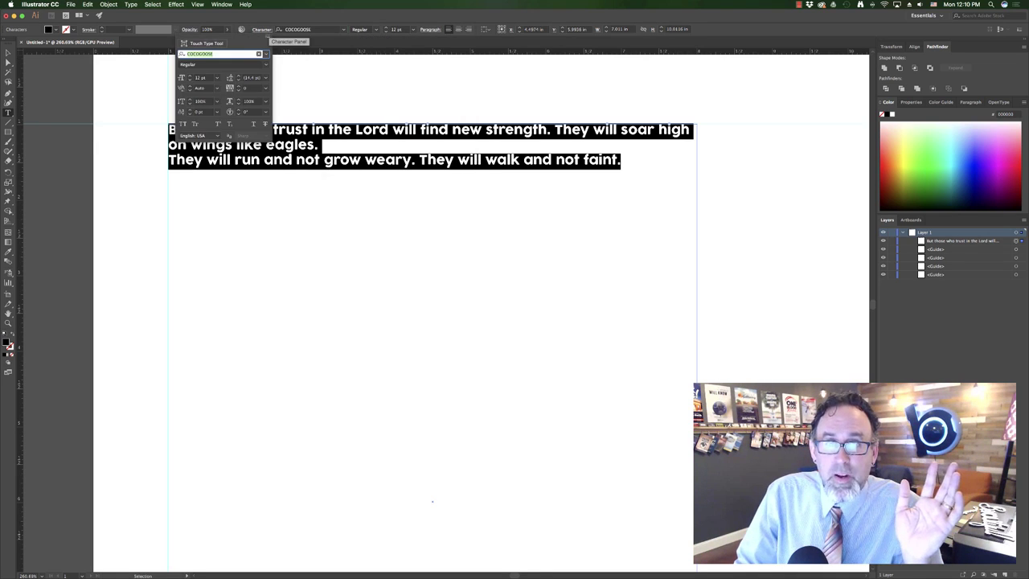
click(183, 123)
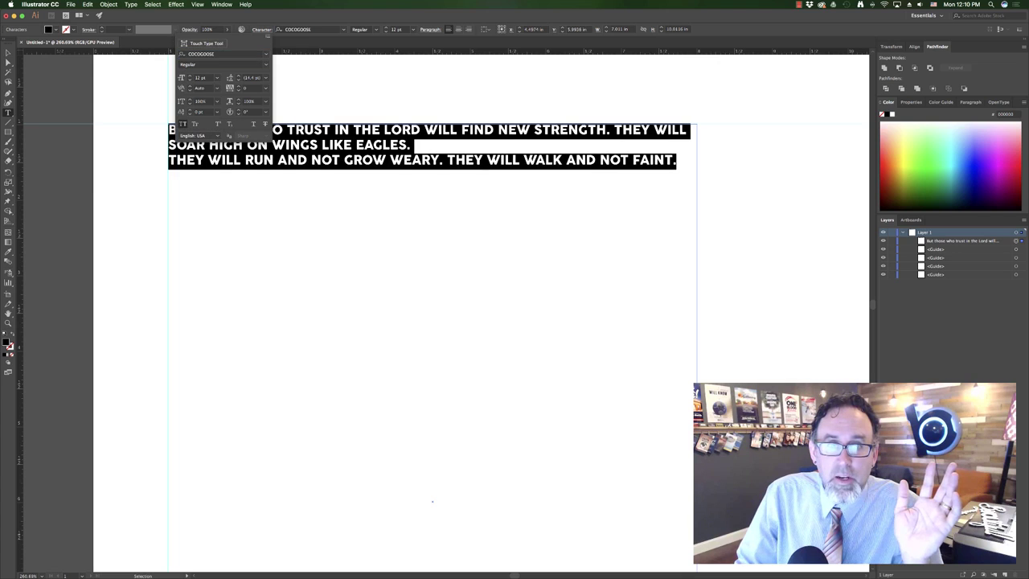
key(Escape)
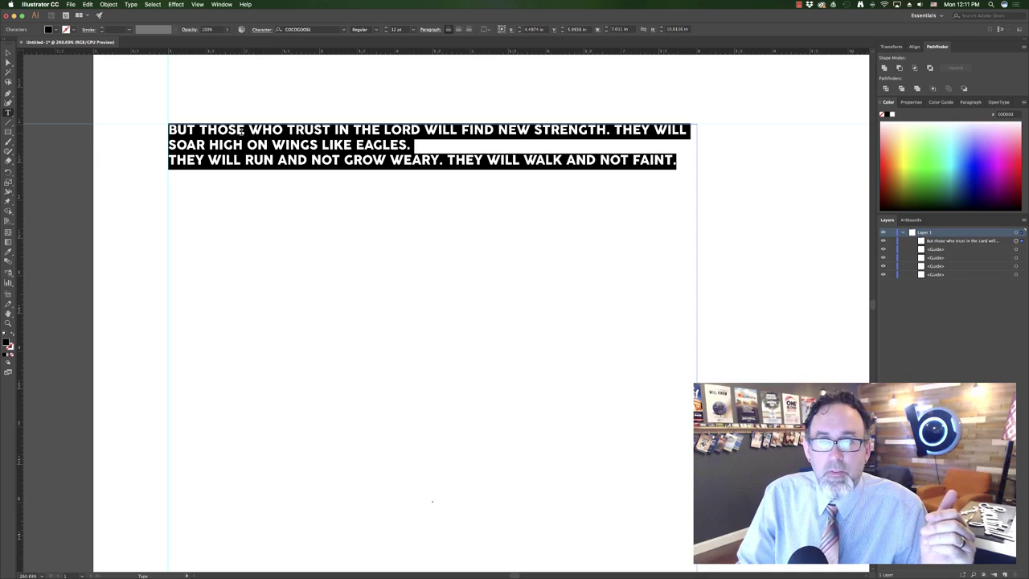
Break the opening line after "BUT THOSE WHO" and after "TRUST", removing the extra spaces.
click(288, 130)
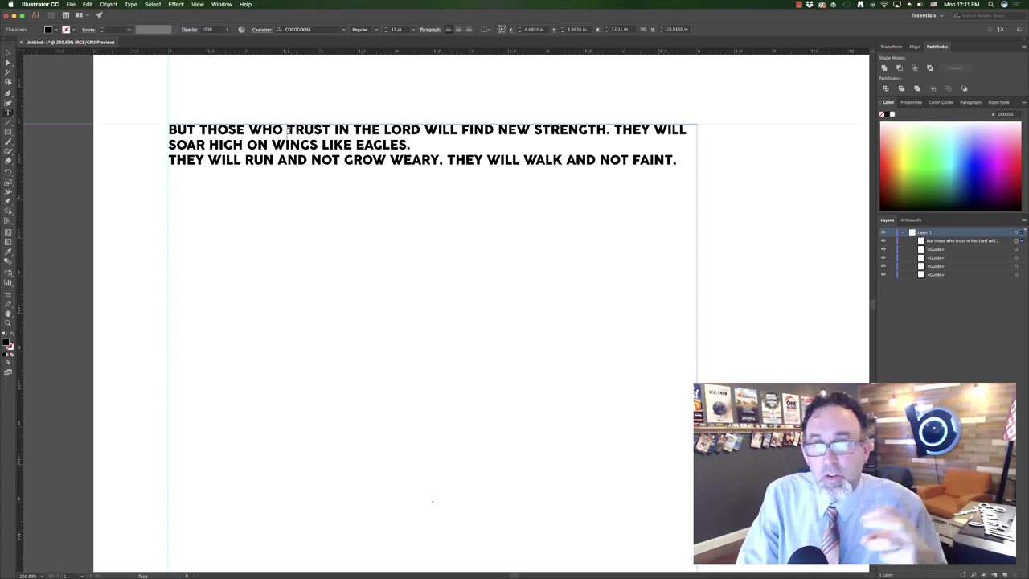
key(BackSpace)
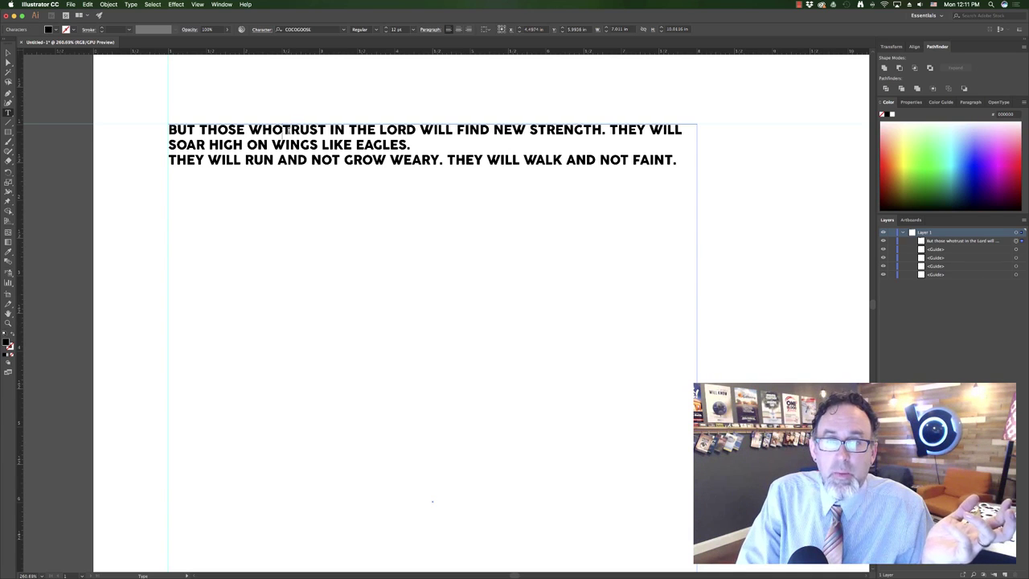
key(Return)
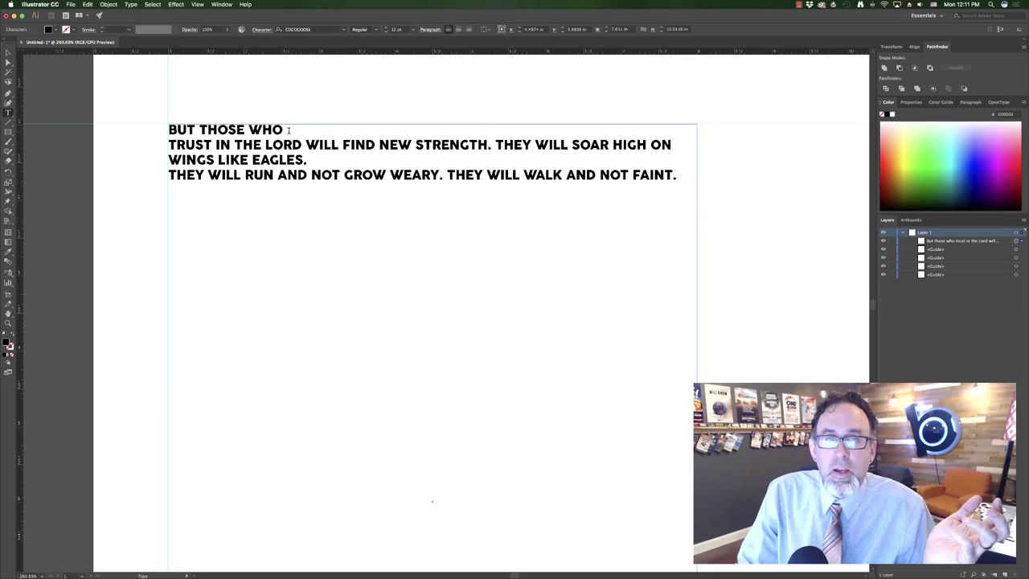
click(217, 145)
key(BackSpace)
key(Return)
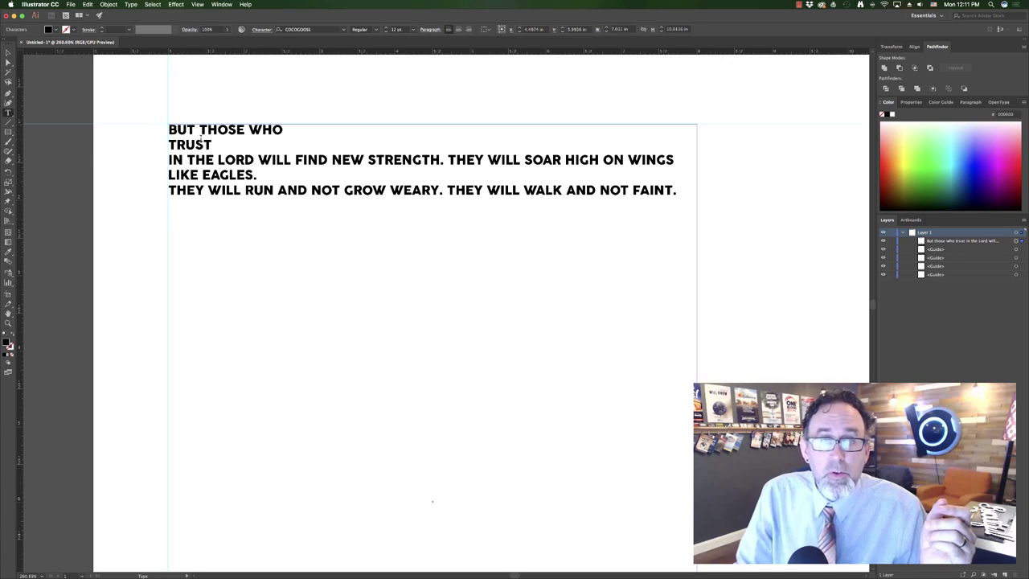
Break the text after "IN THE LORD WILL FIND" and after "NEW STRENGTH.".
click(331, 160)
key(Return)
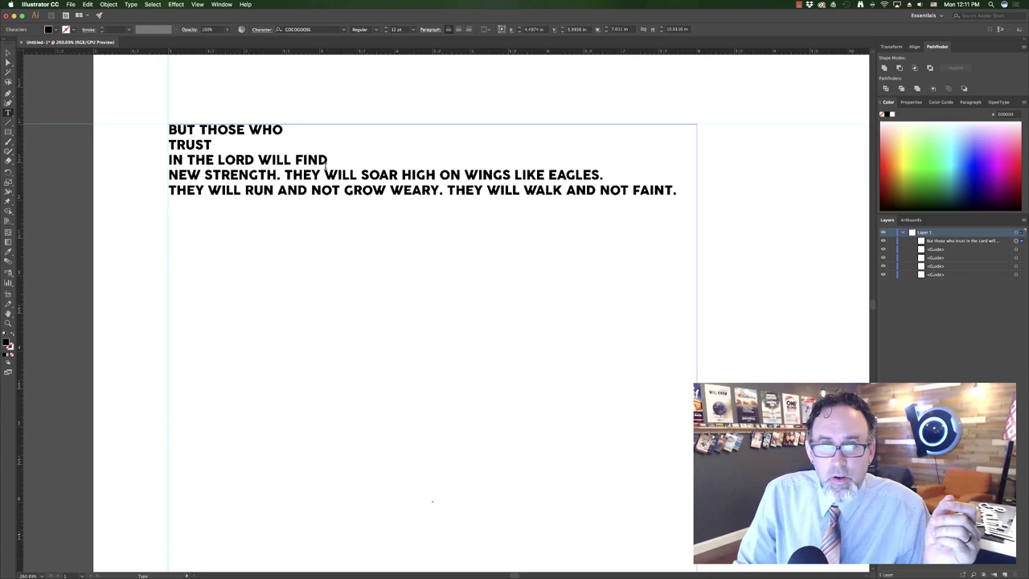
click(284, 175)
key(BackSpace)
key(Return)
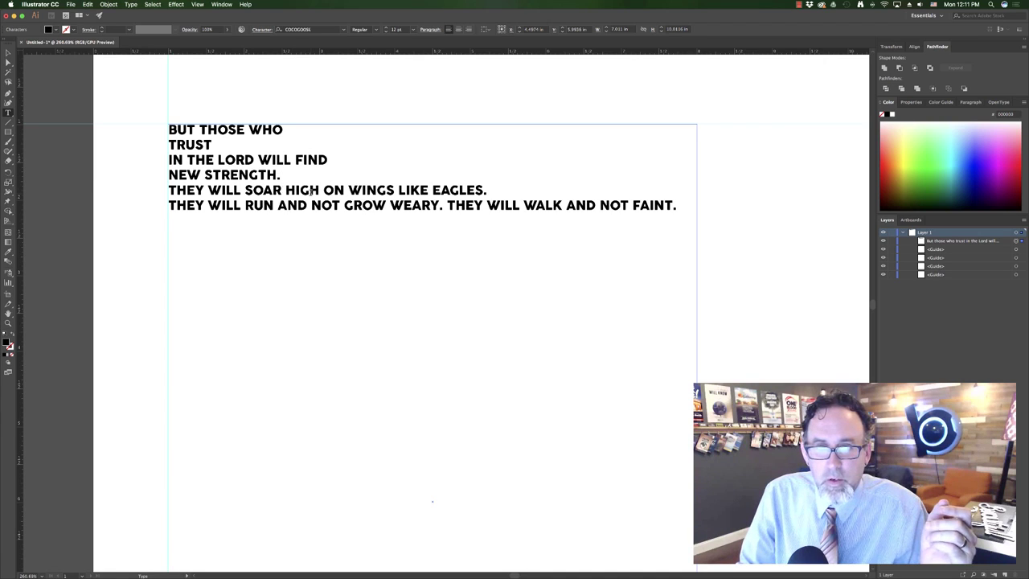
Break the text after "THEY WILL SOAR HIGH ON" and after "WINGS", removing the extra spaces.
click(347, 191)
key(BackSpace)
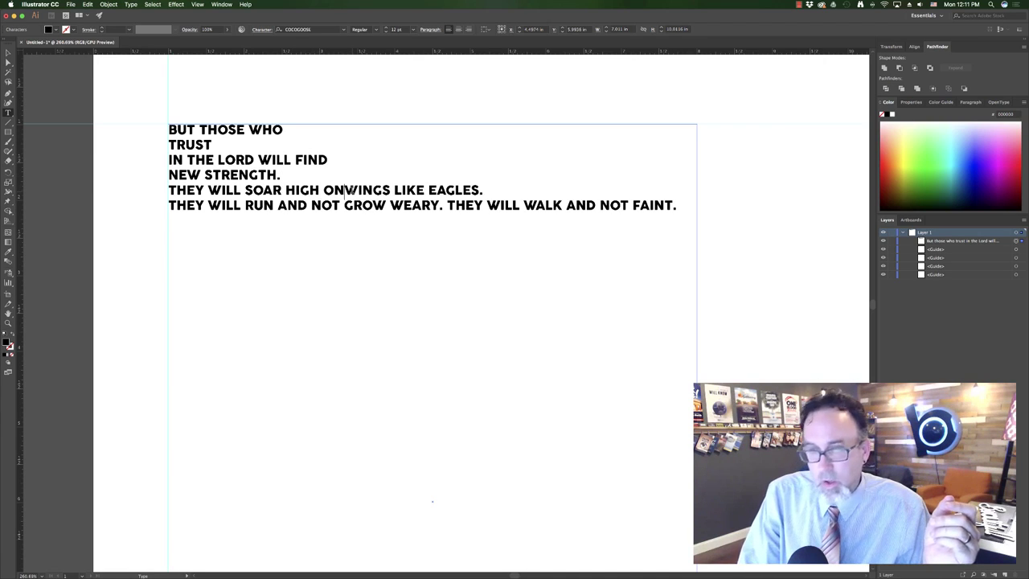
key(Return)
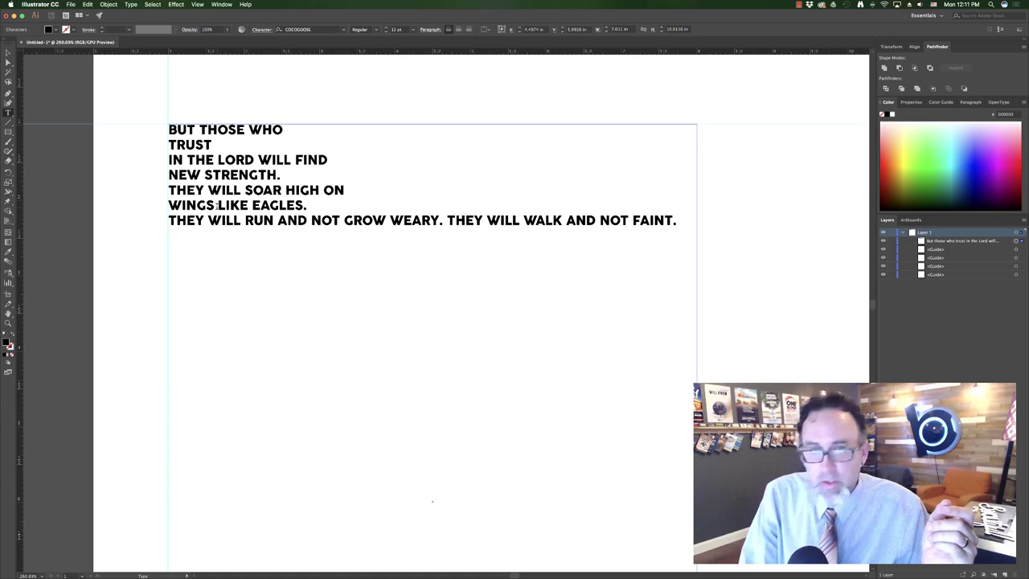
click(217, 205)
key(BackSpace)
key(Return)
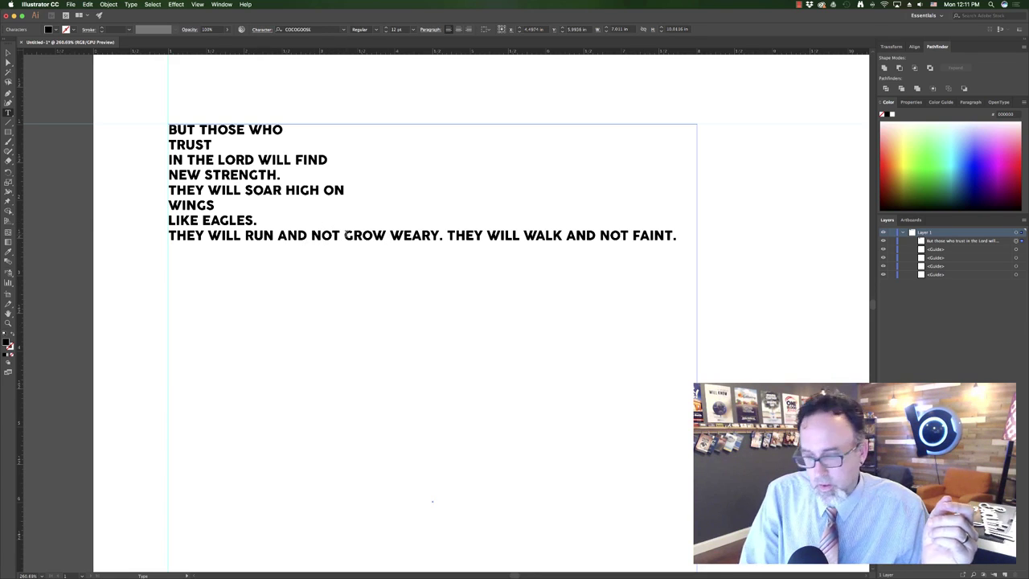
Split the remaining text into the lines "THEY WILL RUN AND NOT", "GROW WEARY.", "THEY WILL WALK AND" and "NOT FAINT.".
click(344, 235)
key(Return)
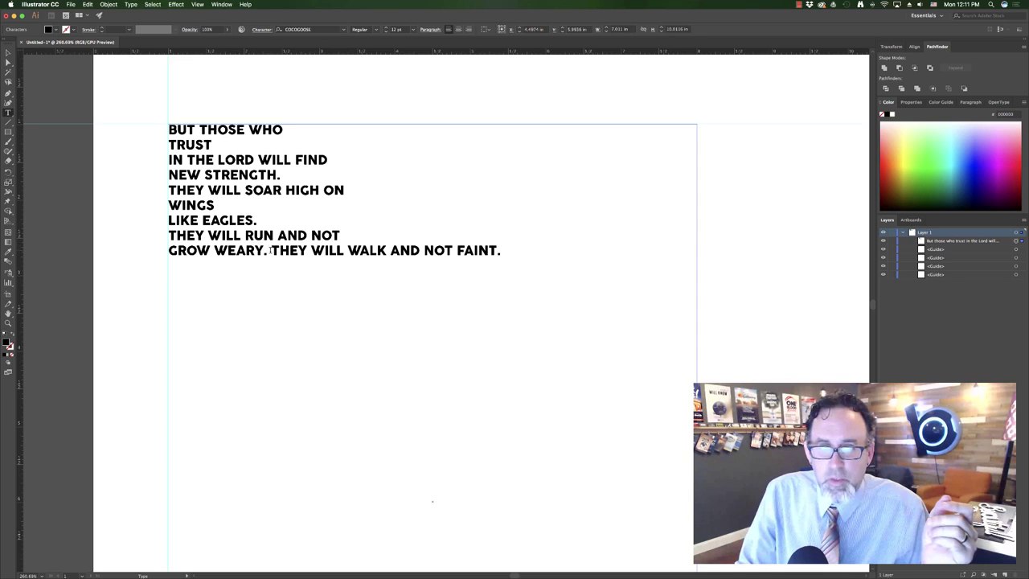
click(271, 250)
key(Return)
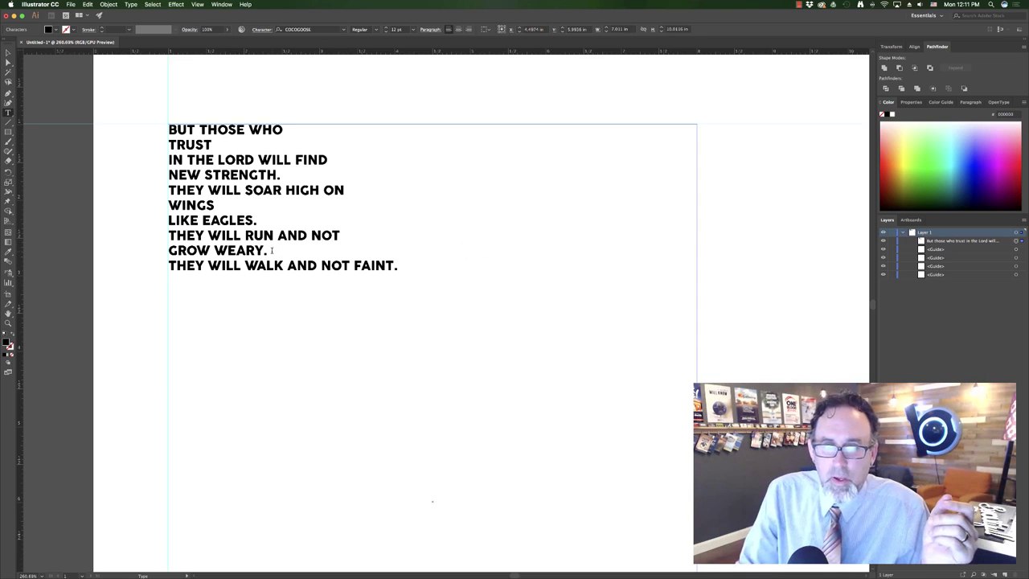
click(320, 266)
key(BackSpace)
key(Return)
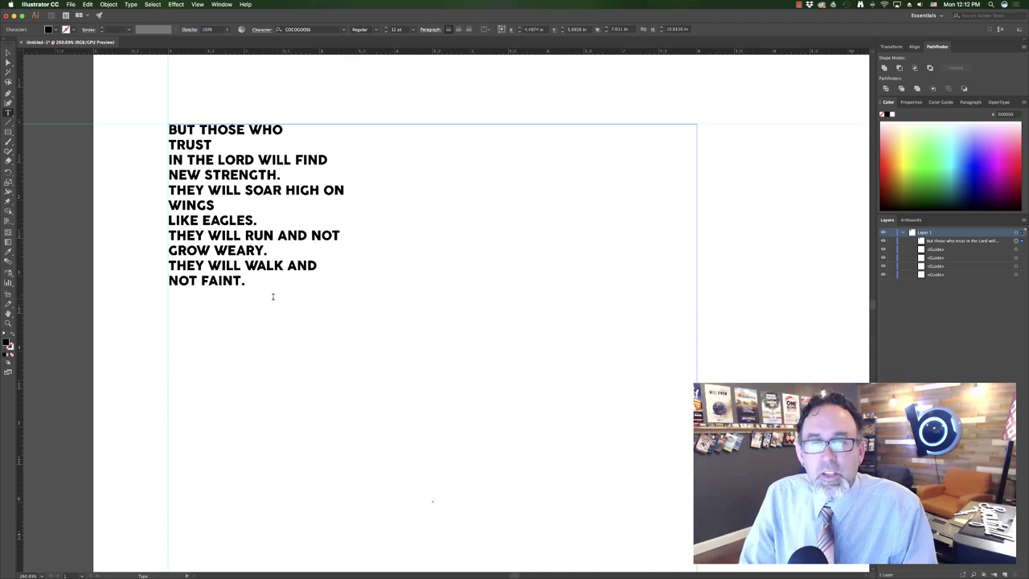
Enlarge the whole verse to a font size of 55 pt so "BUT THOSE WHO" fills the text area's width.
drag(266, 282, 170, 129)
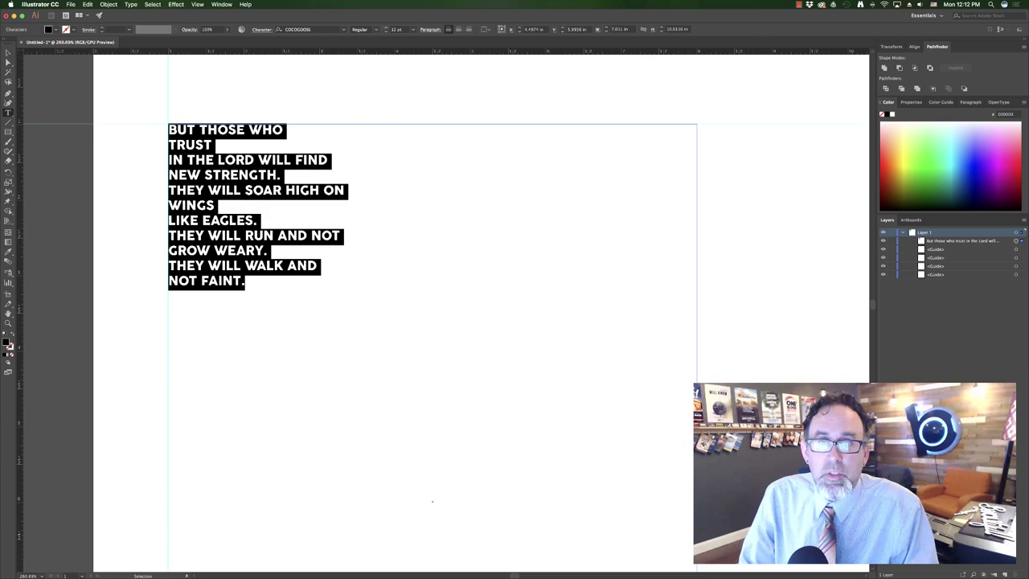
click(387, 29)
click(386, 29)
key(super+shift+period)
key(super+shift+period)
key(super+shift+period)
key(super+shift+period)
key(super+shift+period)
key(super+shift+period)
key(super+shift+period)
key(super+shift+period)
key(super+shift+period)
key(super+shift+period)
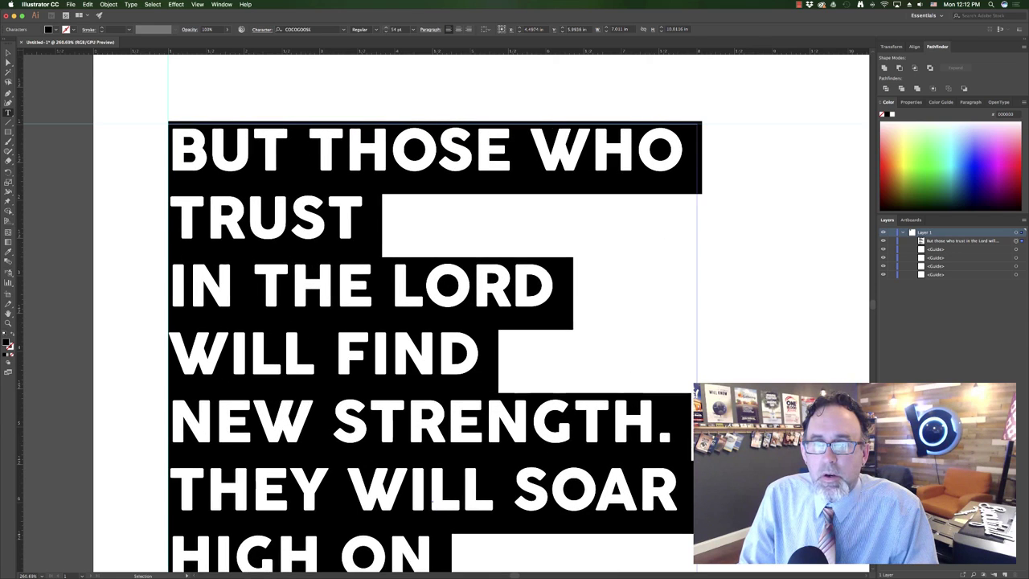
key(super+shift+period)
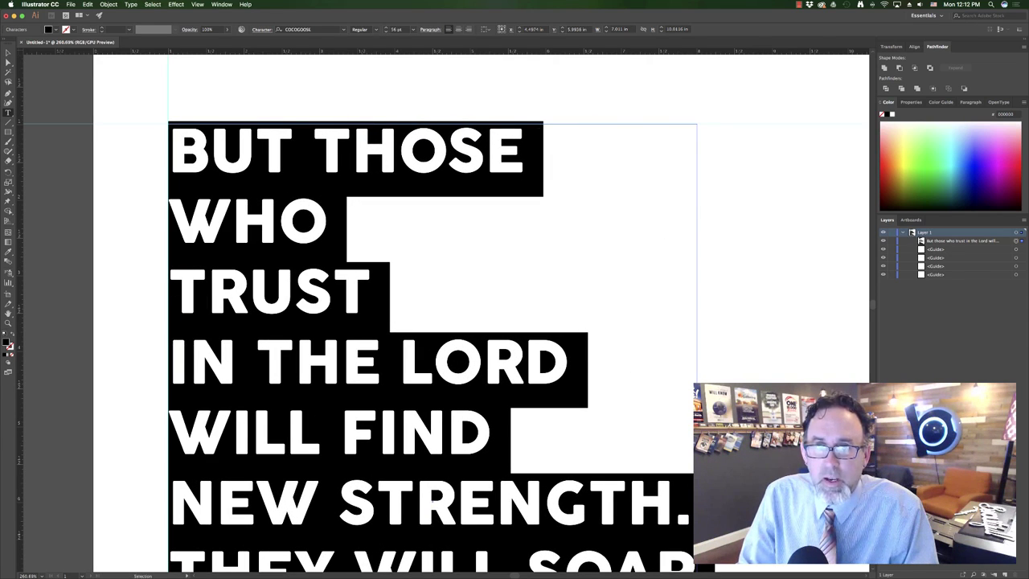
click(387, 32)
click(285, 141)
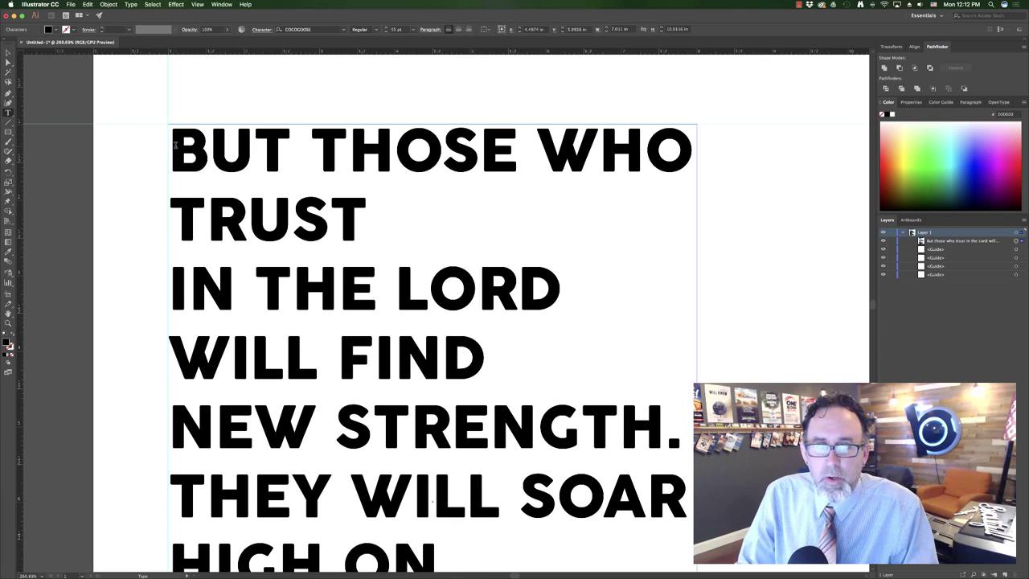
Tighten the letter tracking of the whole verse to -136.
key(Escape)
double_click(177, 153)
key(super+a)
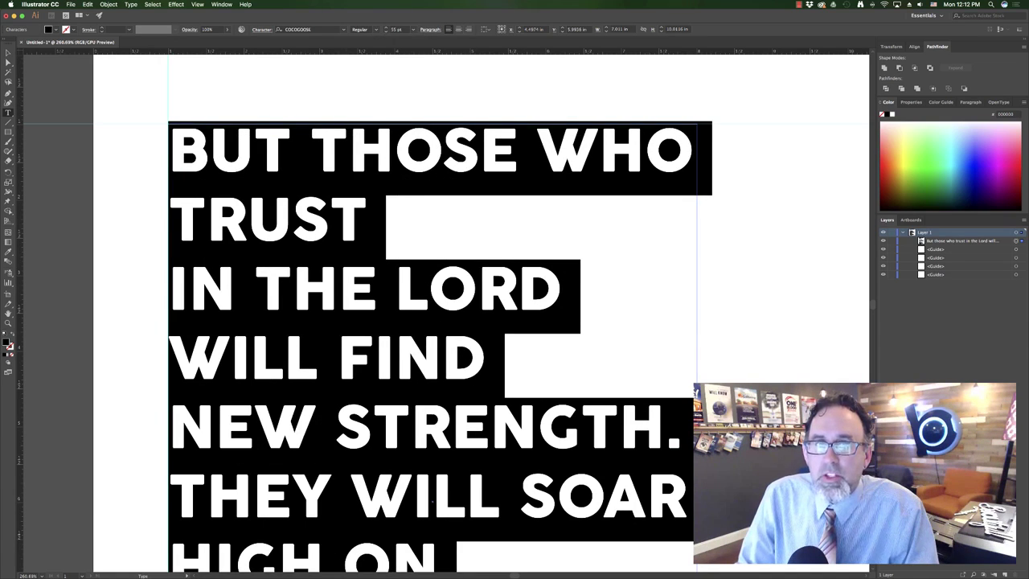
click(266, 30)
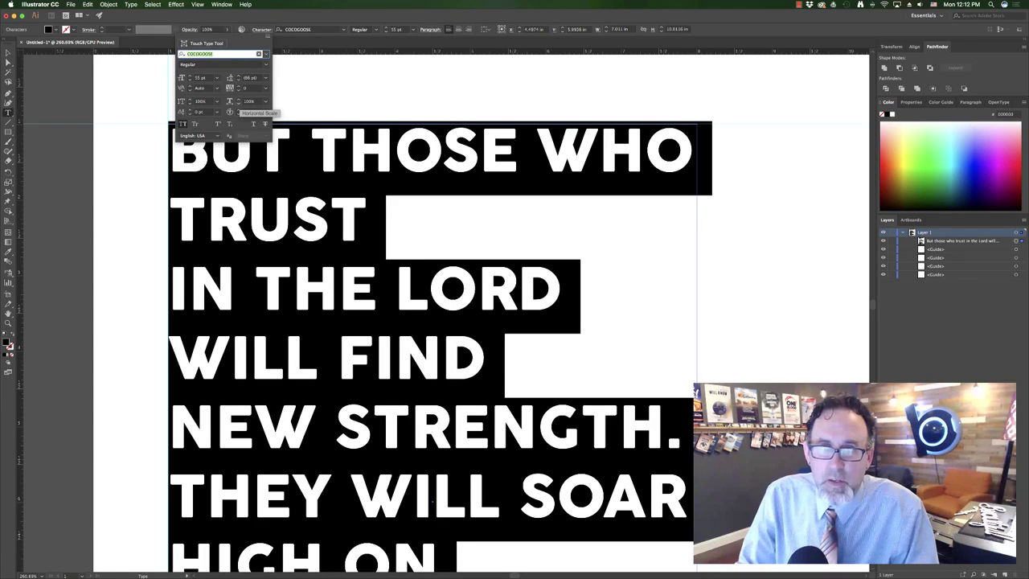
click(244, 88)
key(Down)
key(Down)
key(Down)
key(Down)
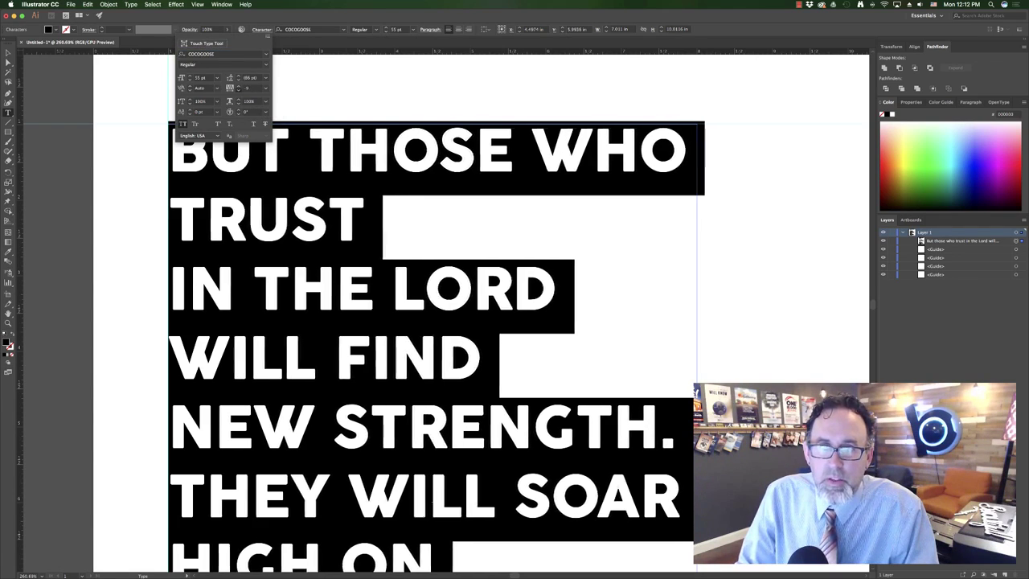
key(Down)
key(Down)
key(Down)
key(Down)
key(Down)
key(Down)
key(Down)
key(Down)
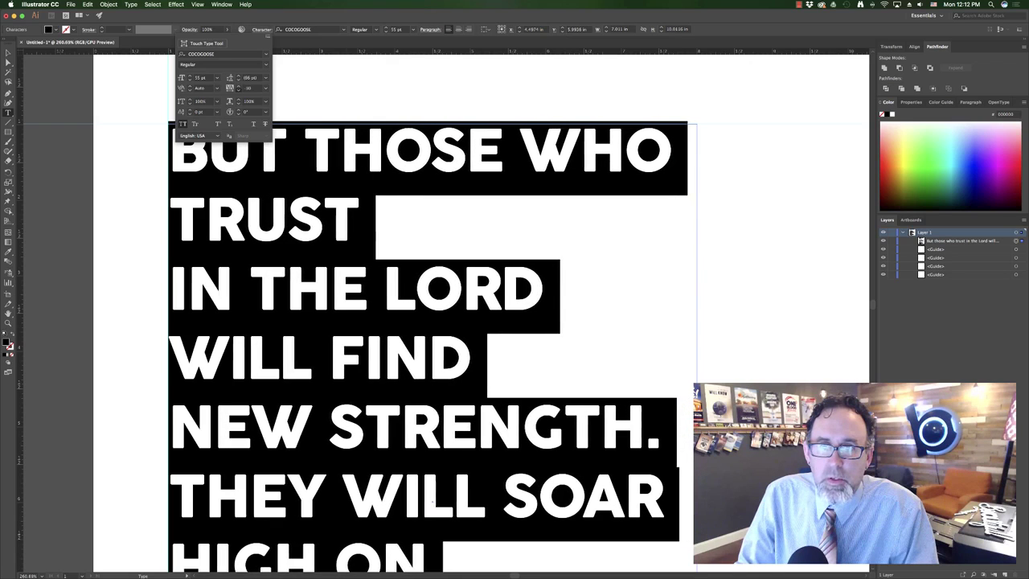
key(Down)
key(Down)
key(Down)
key(Down)
key(Down)
key(Down)
key(Down)
key(Down)
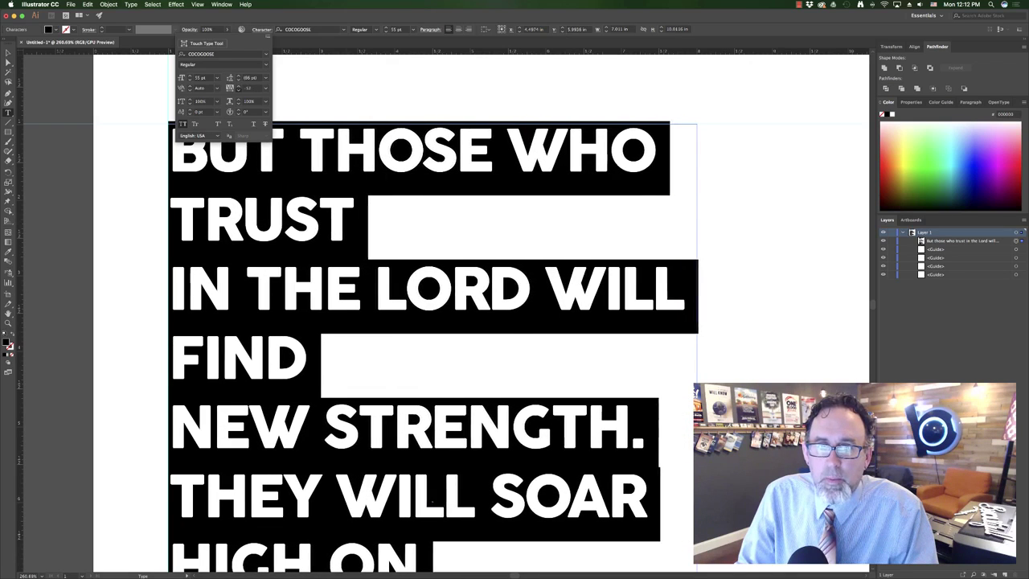
key(Down)
key(Down)
key(Down)
key(Down)
key(Down)
key(Down)
key(Down)
key(Down)
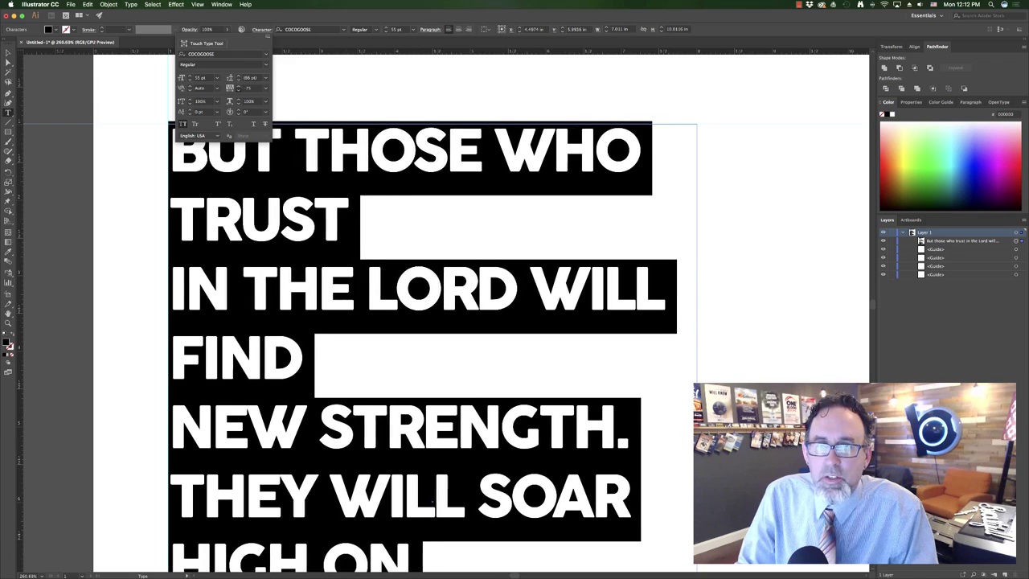
key(Down)
key(Down)
key(Down)
key(Down)
key(Down)
key(Down)
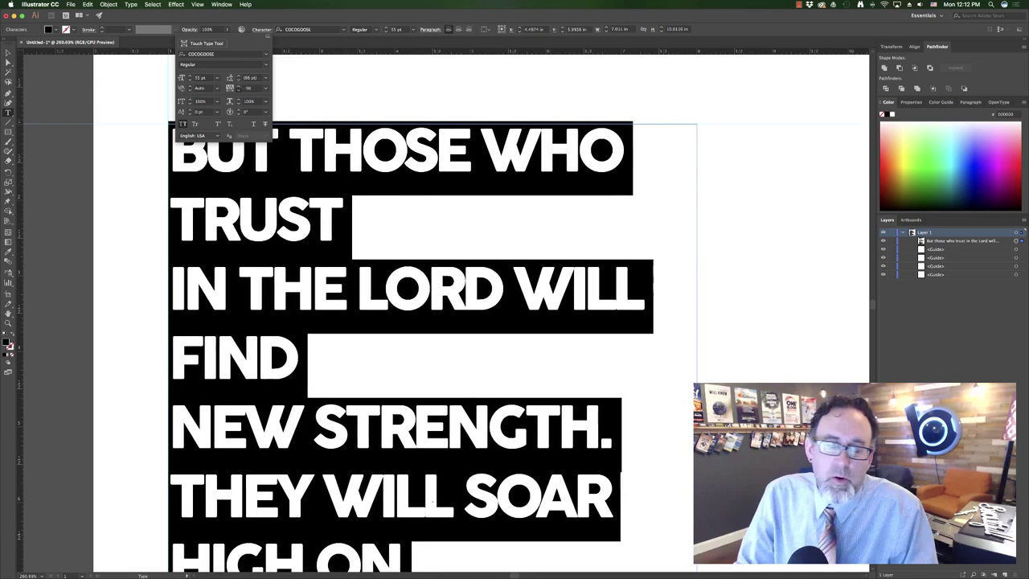
key(alt+Left)
key(alt+Left)
key(alt+Left)
key(alt+Left)
key(alt+Left)
key(alt+Left)
key(alt+Left)
key(alt+Left)
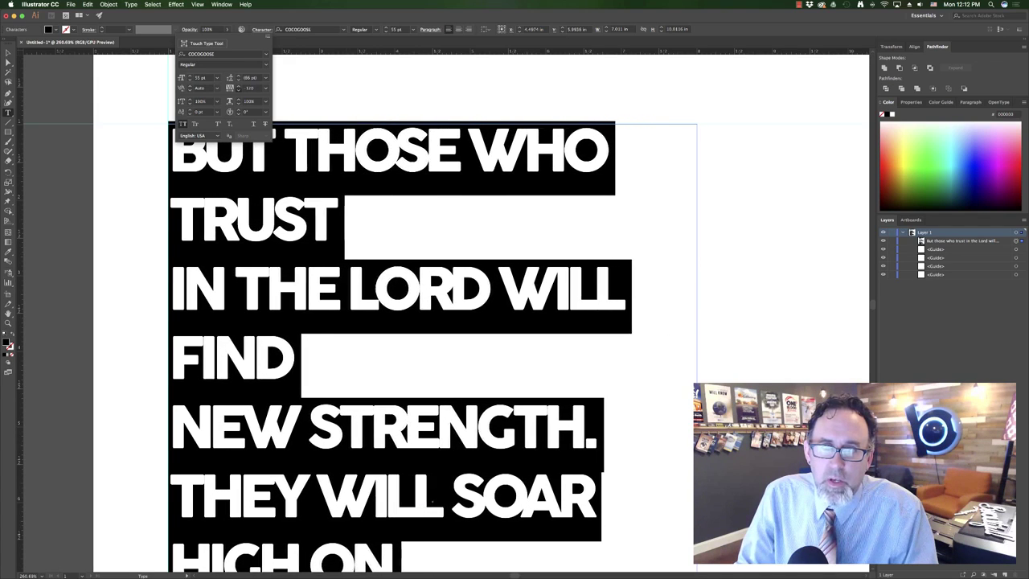
key(alt+Left)
key(alt+Left)
key(alt+Left)
key(alt+Left)
key(alt+Left)
key(alt+Left)
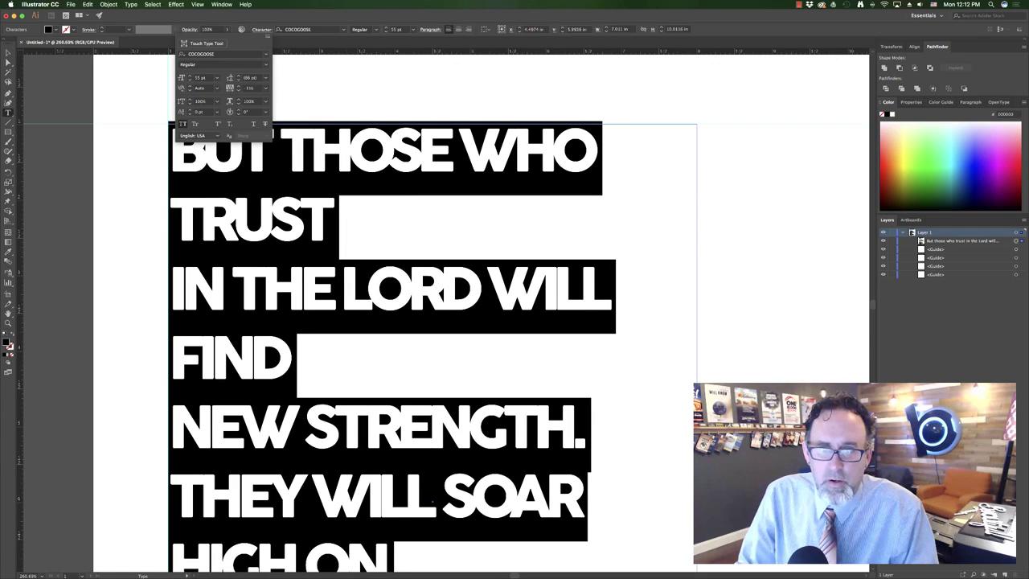
key(Escape)
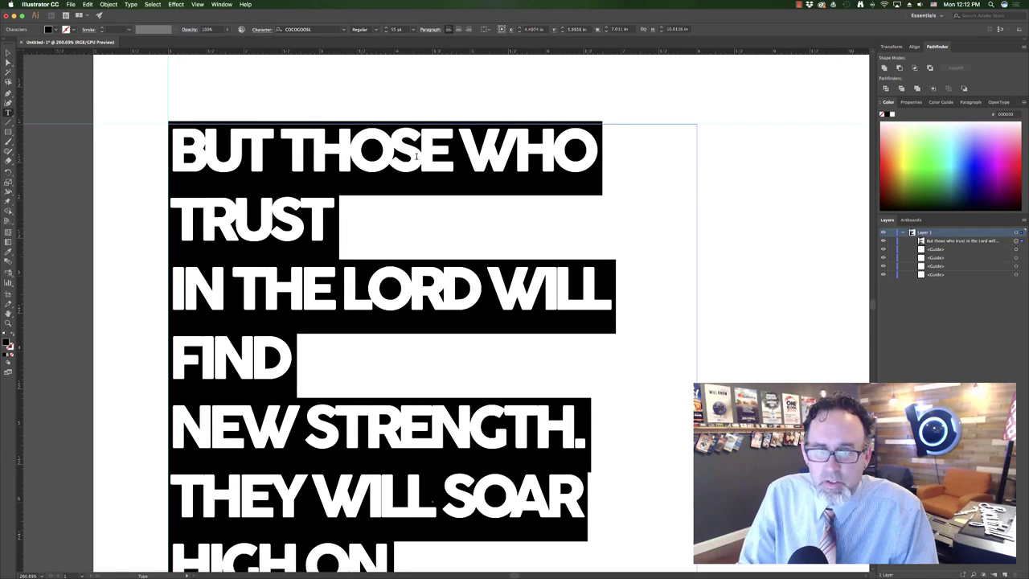
Enlarge the line "BUT THOSE WHO" to 67 pt so it fills the text area's width on a single line.
triple_click(416, 150)
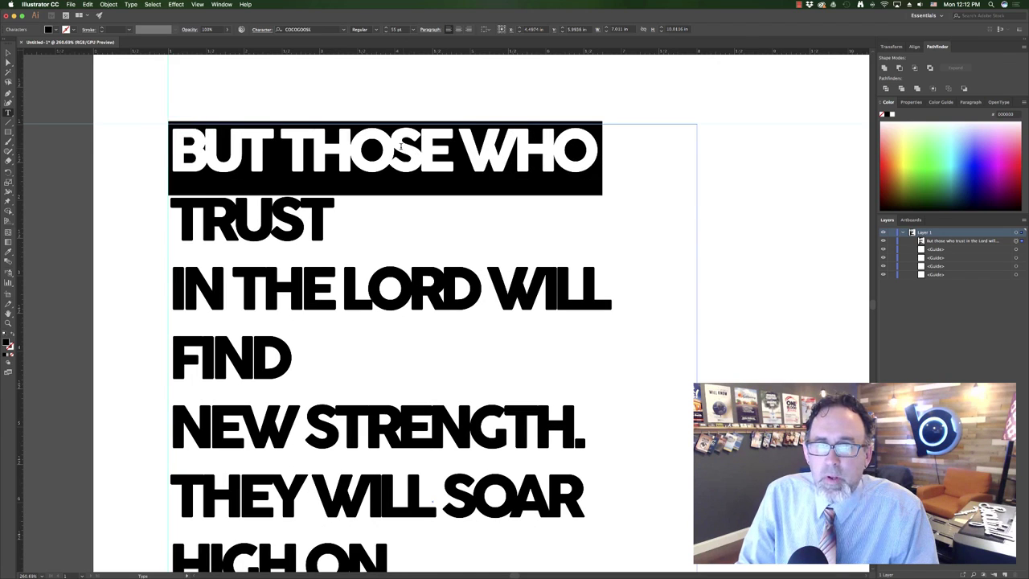
key(super+shift+period)
key(super+shift+period)
key(super+shift+period)
key(super+shift+period)
key(super+shift+period)
key(super+shift+period)
key(super+shift+period)
key(super+shift+period)
key(super+shift+period)
key(super+shift+period)
key(super+shift+period)
key(super+shift+period)
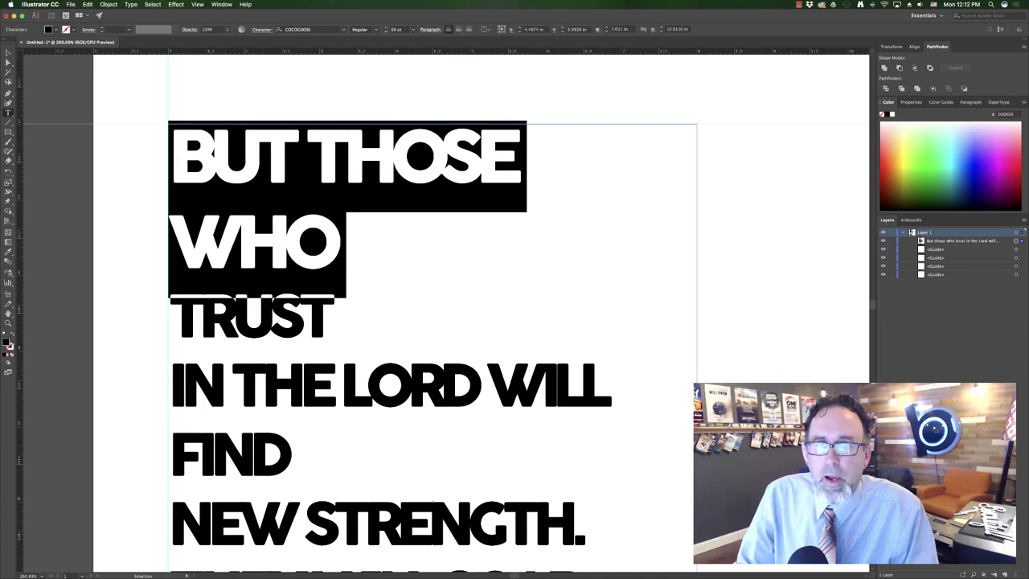
key(super+shift+comma)
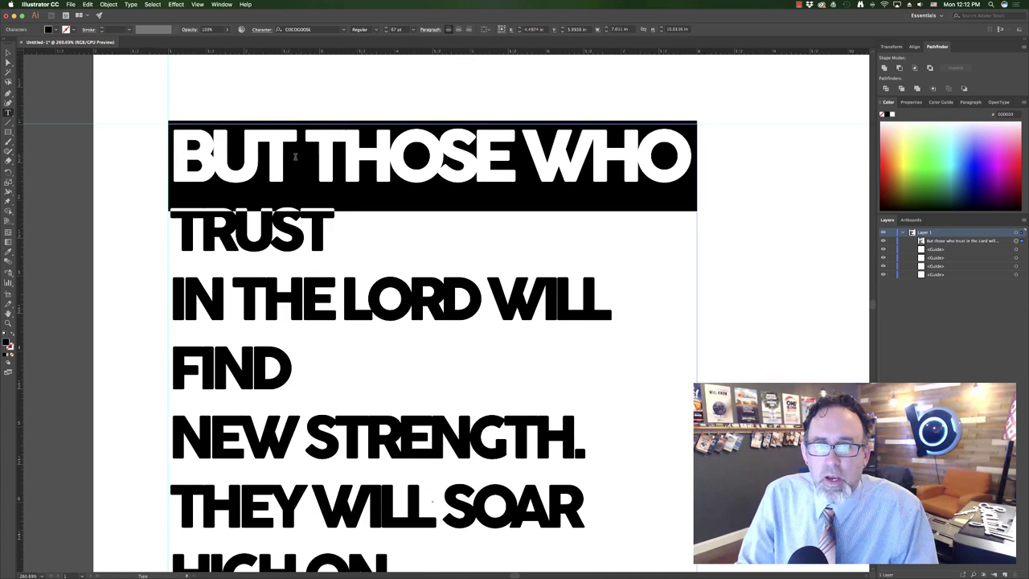
Enlarge the word "TRUST" until it spans the text area's width beneath "BUT THOSE WHO".
double_click(277, 226)
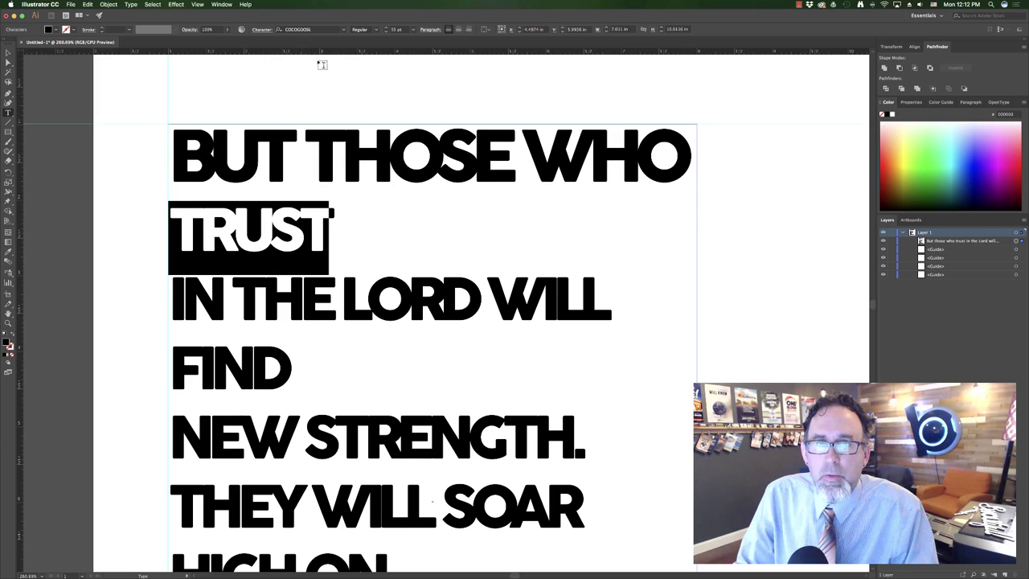
click(387, 27)
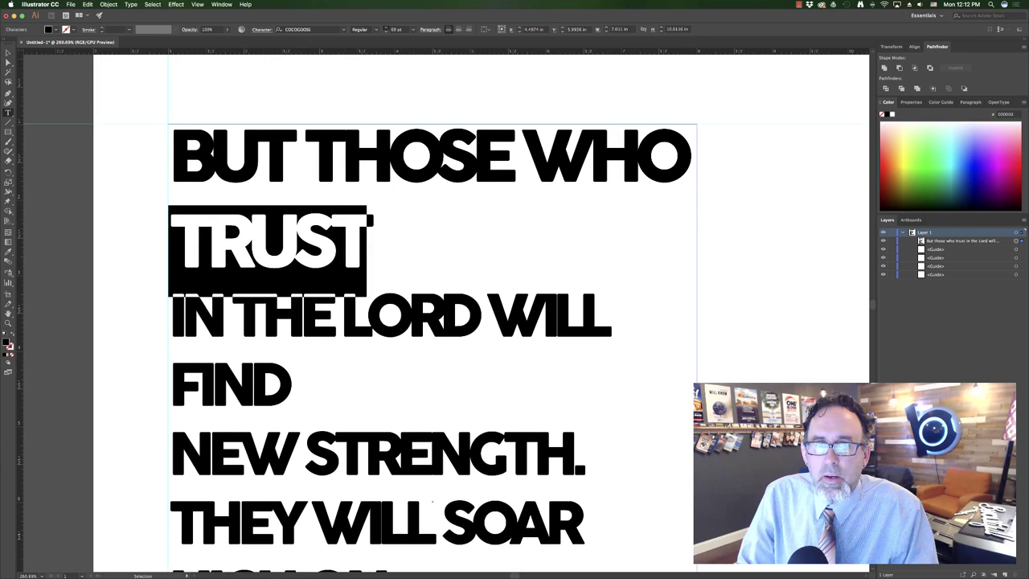
drag(386, 27, 387, 28)
click(386, 31)
click(386, 32)
click(358, 222)
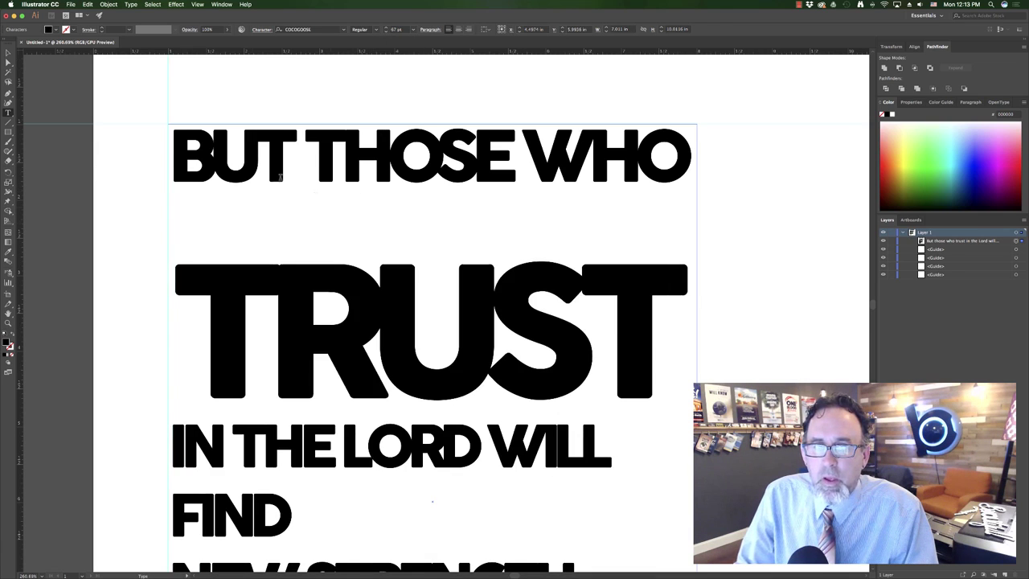
Set the leading of "BUT THOSE WHO" and "TRUST" to 127 pt so the two lines sit tightly together.
drag(180, 150, 688, 340)
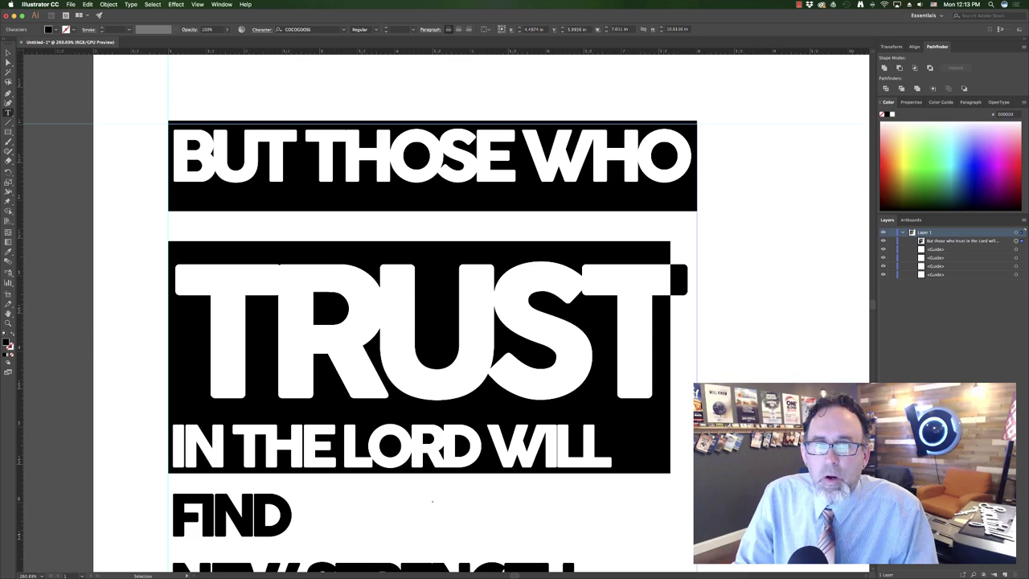
click(262, 28)
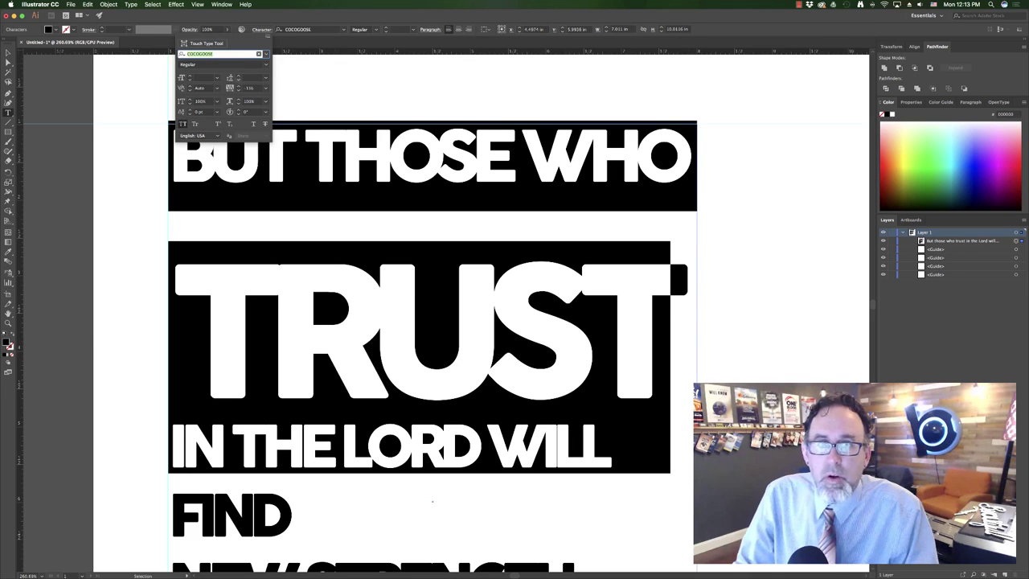
click(239, 79)
click(239, 76)
key(Up)
key(Up)
key(Up)
key(Up)
key(Up)
key(Up)
key(Up)
key(Up)
key(Up)
key(Up)
key(Up)
key(Up)
key(Up)
key(Up)
key(Up)
key(Up)
key(Up)
key(Up)
key(Up)
key(Up)
key(Up)
key(Up)
key(Up)
key(Up)
key(Up)
key(Up)
key(Up)
key(Up)
key(Up)
key(Up)
key(Up)
key(Up)
key(Up)
key(Up)
key(Up)
key(Up)
key(Up)
key(Up)
key(Up)
key(Up)
key(Up)
key(Up)
key(Up)
key(Up)
key(Up)
key(Up)
key(Up)
key(Up)
key(Up)
key(Up)
key(Up)
key(Up)
key(Up)
key(Up)
key(Up)
key(Up)
key(Up)
key(Up)
key(Up)
key(Up)
key(Up)
key(Up)
key(Up)
key(Up)
key(Up)
key(Up)
key(Up)
key(Up)
key(Up)
key(Up)
key(Up)
key(Up)
key(Up)
key(Up)
key(Up)
key(Up)
key(Up)
key(Up)
key(Up)
key(Up)
key(Up)
key(Up)
key(Up)
key(Up)
key(Up)
key(Up)
key(Up)
key(Up)
key(Up)
key(Up)
key(Up)
key(Up)
key(Up)
key(Up)
key(Down)
key(Down)
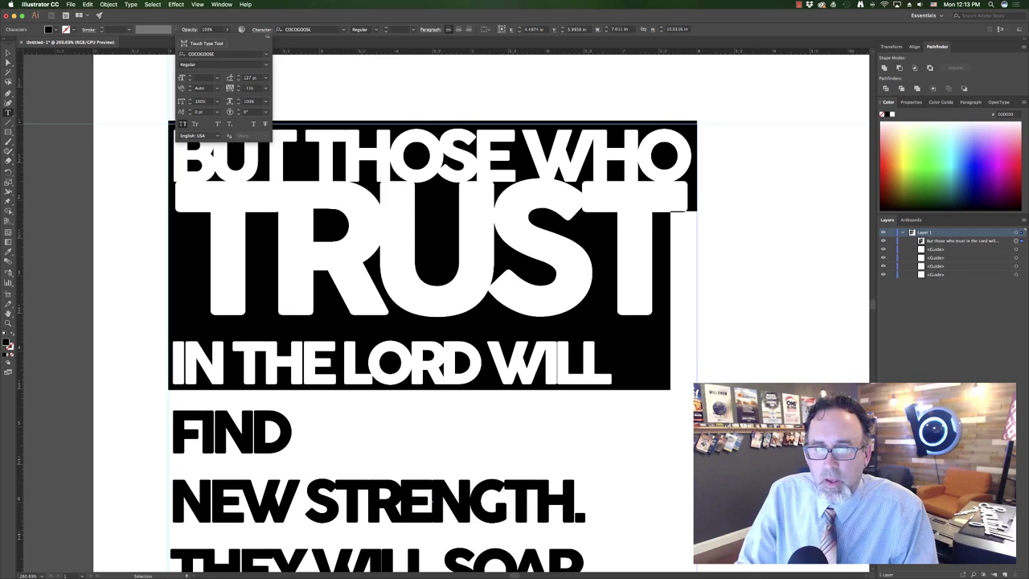
Reduce the line "IN THE LORD WILL FIND" to 50 pt so it fits the text area's width on a single line.
click(238, 338)
click(224, 308)
triple_click(217, 345)
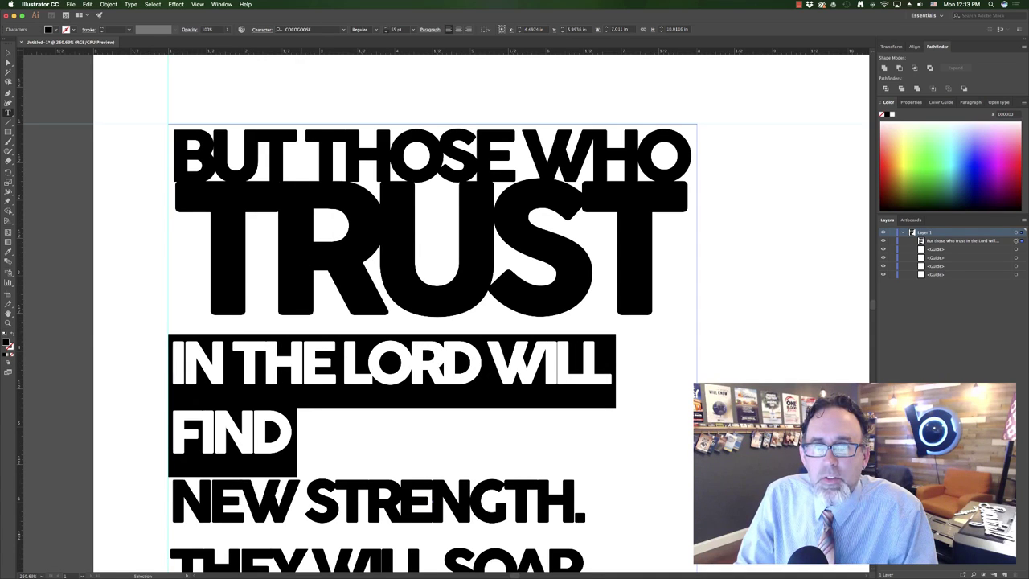
key(super+shift+comma)
key(super+shift+comma)
key(super+shift+comma)
key(super+shift+comma)
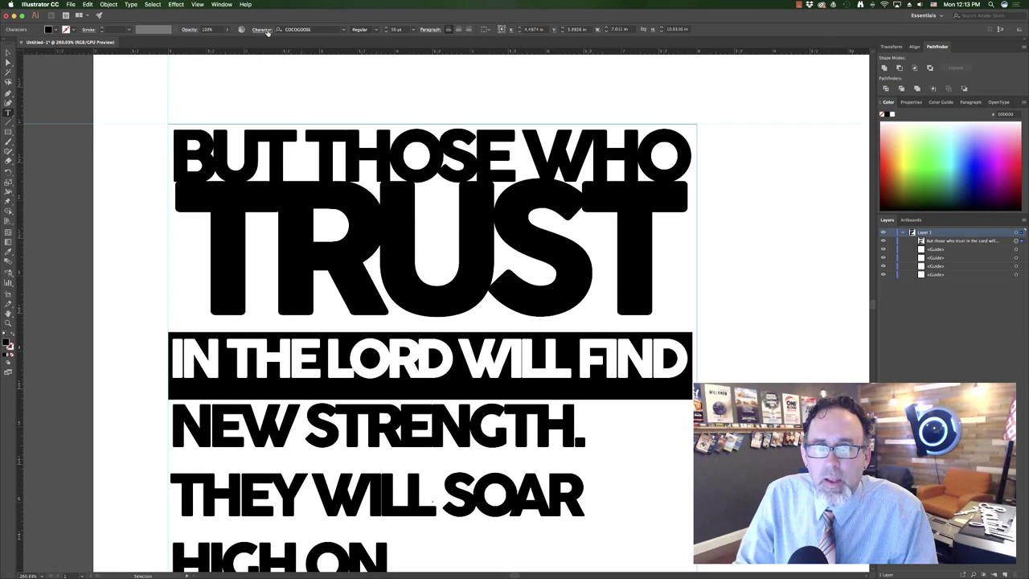
Tighten the leading of "IN THE LORD WILL FIND" until it meets the bottom of "TRUST".
click(264, 30)
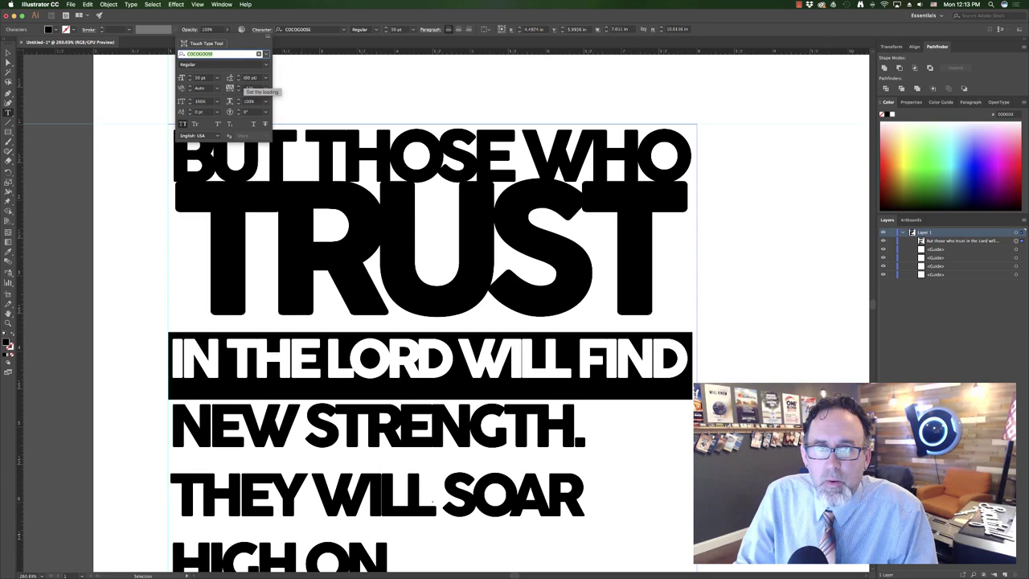
click(238, 79)
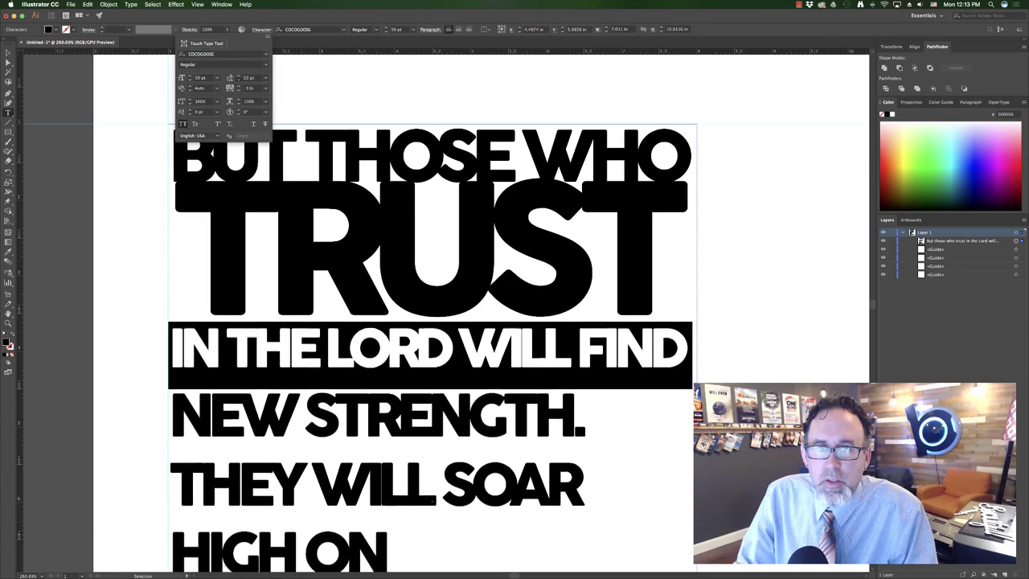
key(alt+Up)
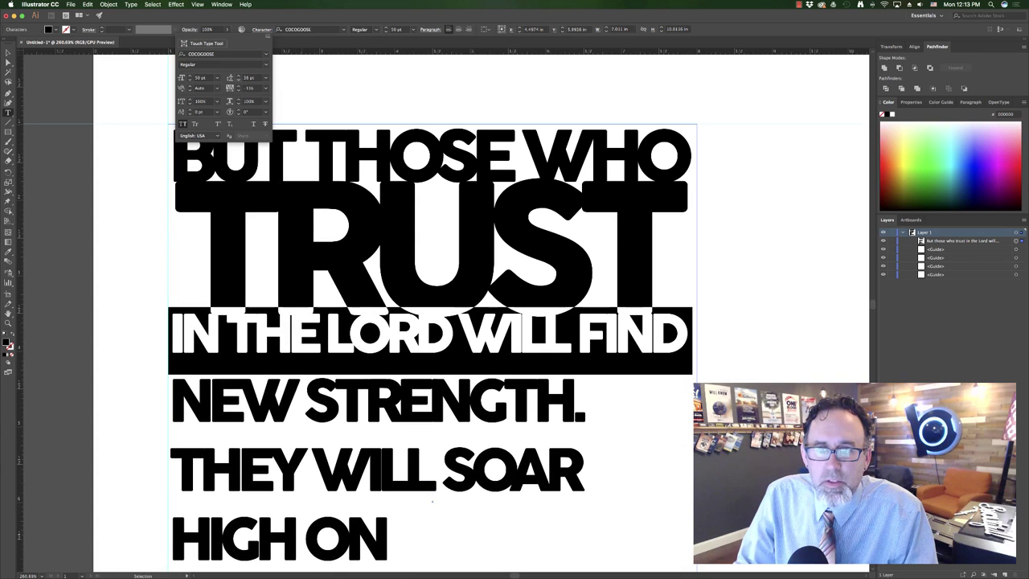
click(298, 410)
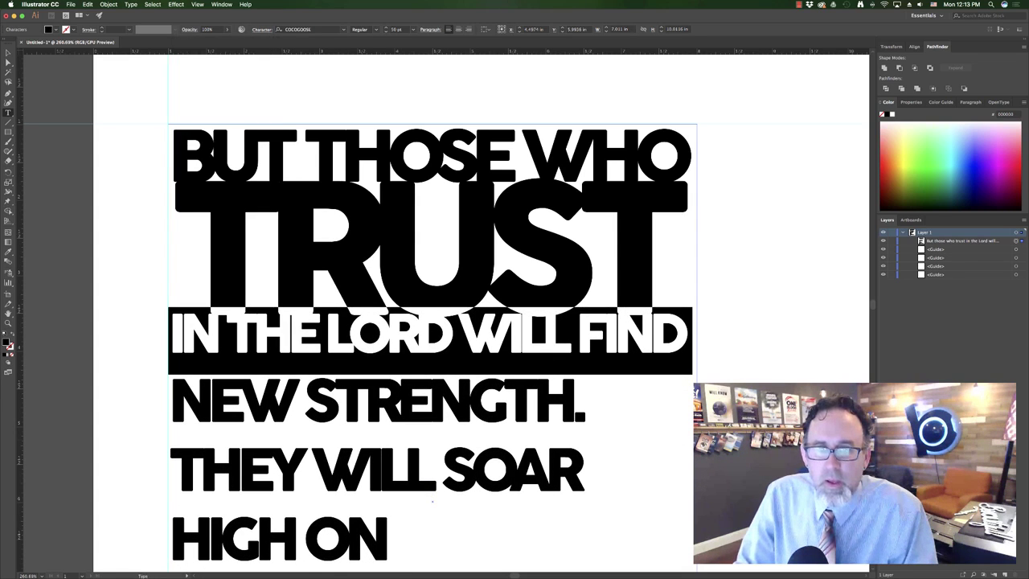
click(299, 410)
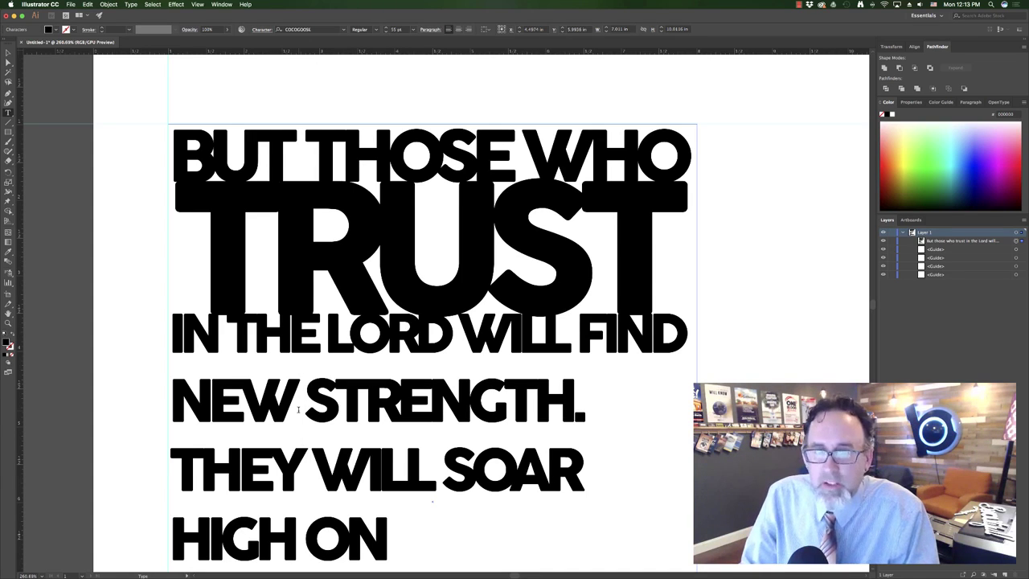
Enlarge "NEW STRENGTH." to the text area's full width and tighten its leading against the line above.
triple_click(223, 388)
key(super+shift+period)
key(super+shift+period)
key(super+shift+period)
key(super+shift+period)
key(super+shift+period)
key(super+shift+period)
key(super+shift+period)
click(261, 29)
click(238, 80)
Reduce "THEY WILL SOAR HIGH ON" to fit the text area's width on one line and tighten its leading against "NEW STRENGTH.".
scroll(360, 471, down, 3)
triple_click(360, 471)
key(super+shift+comma)
key(super+shift+comma)
key(super+shift+comma)
key(super+shift+comma)
key(super+shift+comma)
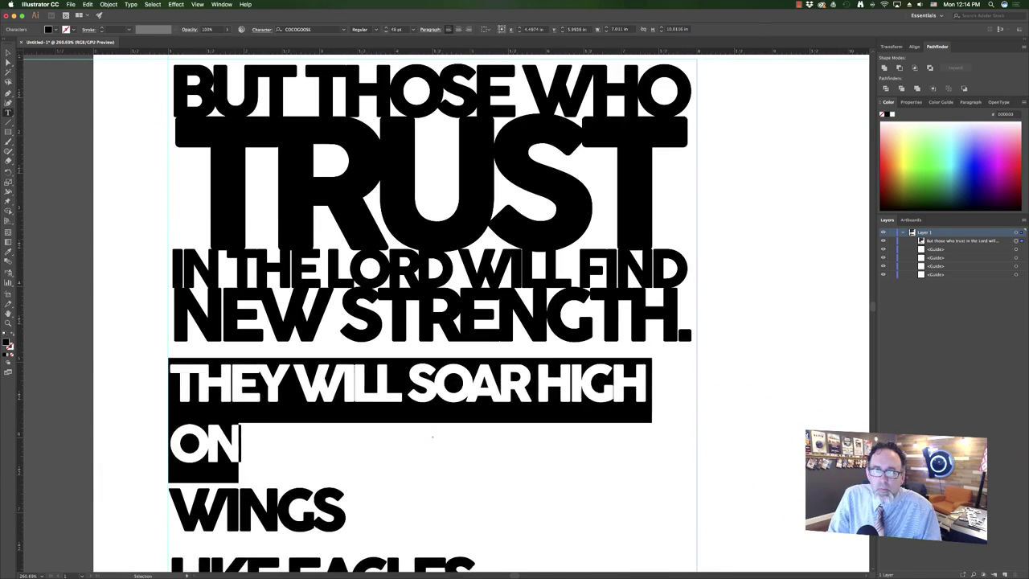
click(262, 30)
click(261, 30)
click(261, 29)
click(238, 80)
click(238, 80)
Try to enlarge "WINGS" on its own line towards the text area's full width, and undo it.
triple_click(257, 426)
click(262, 30)
key(super+shift+period)
key(super+shift+period)
key(super+shift+period)
key(super+shift+period)
key(super+shift+period)
key(super+shift+period)
key(super+shift+period)
key(super+shift+period)
key(super+shift+period)
key(super+shift+period)
key(super+shift+period)
key(super+shift+period)
key(super+shift+period)
key(super+shift+period)
key(super+shift+period)
key(super+shift+period)
key(super+shift+period)
key(super+shift+period)
key(super+shift+period)
key(super+shift+period)
scroll(302, 349, down, 3)
double_click(302, 349)
key(super+z)
Remove the line break between "WINGS" and "LIKE EAGLES." so they form one line.
click(179, 367)
key(BackSpace)
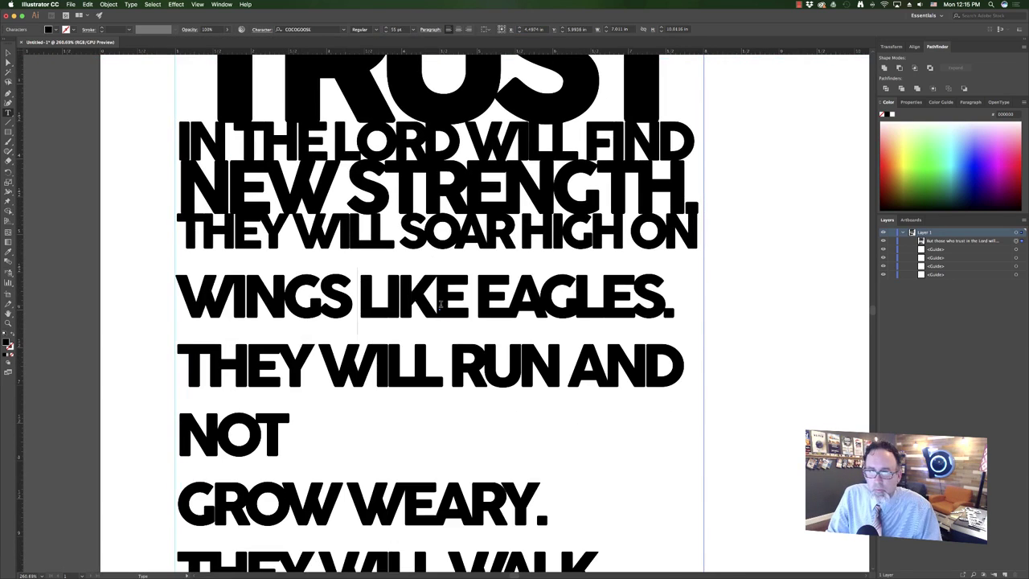
Enlarge "WINGS LIKE EAGLES." to the text area's full width and tighten its leading against the line above.
triple_click(302, 299)
key(super+shift+period)
key(super+shift+period)
click(261, 30)
click(238, 80)
Reduce "THEY WILL RUN AND NOT" until it fits the text area's width on a single line.
click(185, 407)
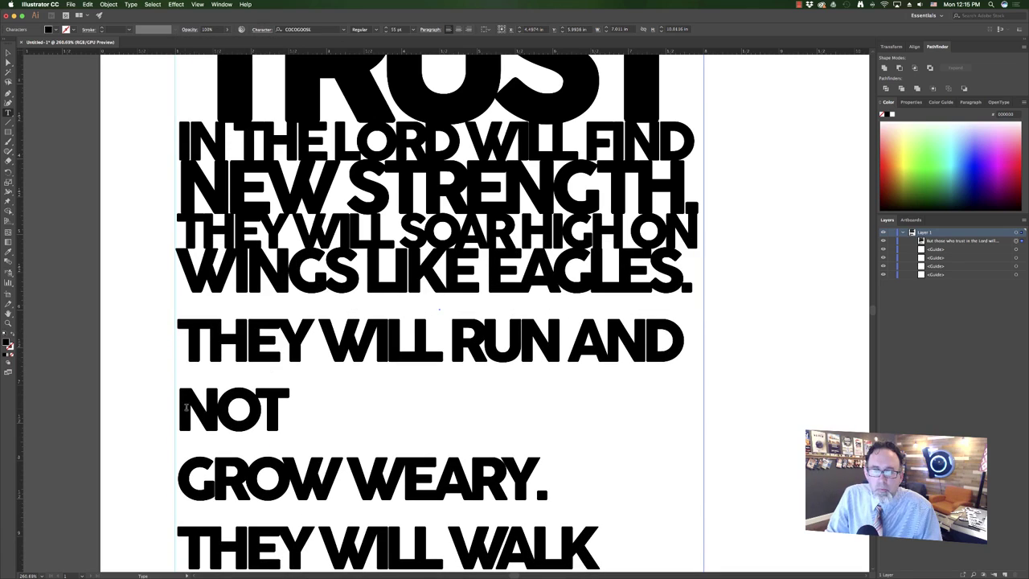
triple_click(185, 407)
click(262, 30)
click(237, 80)
key(super+shift+comma)
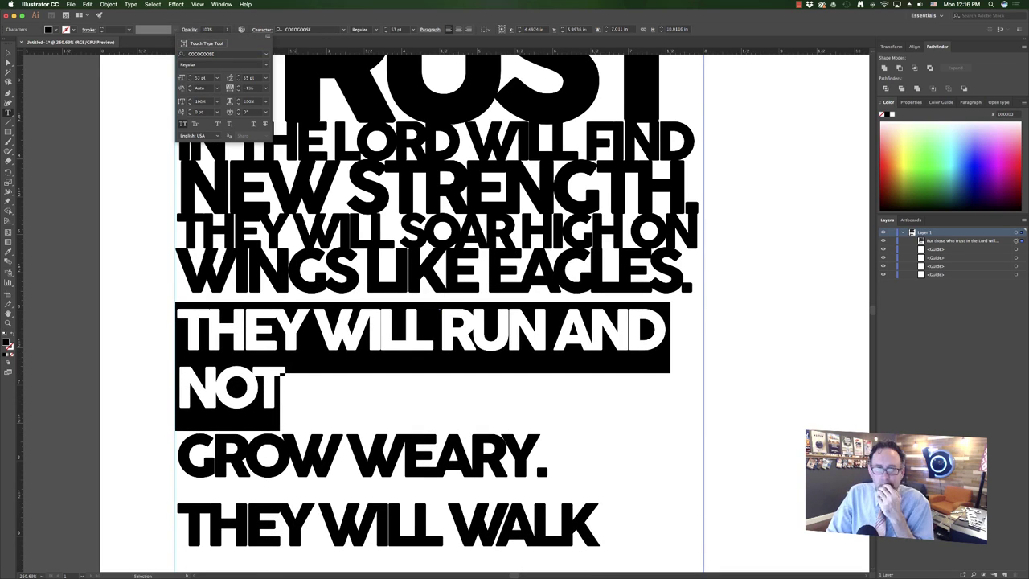
key(super+shift+comma)
key(super+shift+comma)
key(super+shift+comma)
key(super+shift+comma)
key(super+shift+comma)
key(super+shift+comma)
key(super+shift+comma)
Tighten the leading of "THEY WILL RUN AND NOT" until it meets the bottom of "WINGS LIKE EAGLES.".
key(alt+Up)
key(alt+Up)
key(alt+Up)
key(alt+Up)
key(alt+Up)
key(alt+Up)
key(alt+Up)
key(alt+Up)
key(alt+Up)
key(alt+Up)
key(alt+Up)
key(alt+Up)
key(alt+Up)
key(alt+Up)
key(alt+Up)
key(alt+Up)
key(alt+Up)
key(alt+Up)
key(alt+Up)
key(alt+Up)
Enlarge "GROW WEARY." to the text area's full width and tighten its leading against "THEY WILL RUN AND NOT".
triple_click(282, 374)
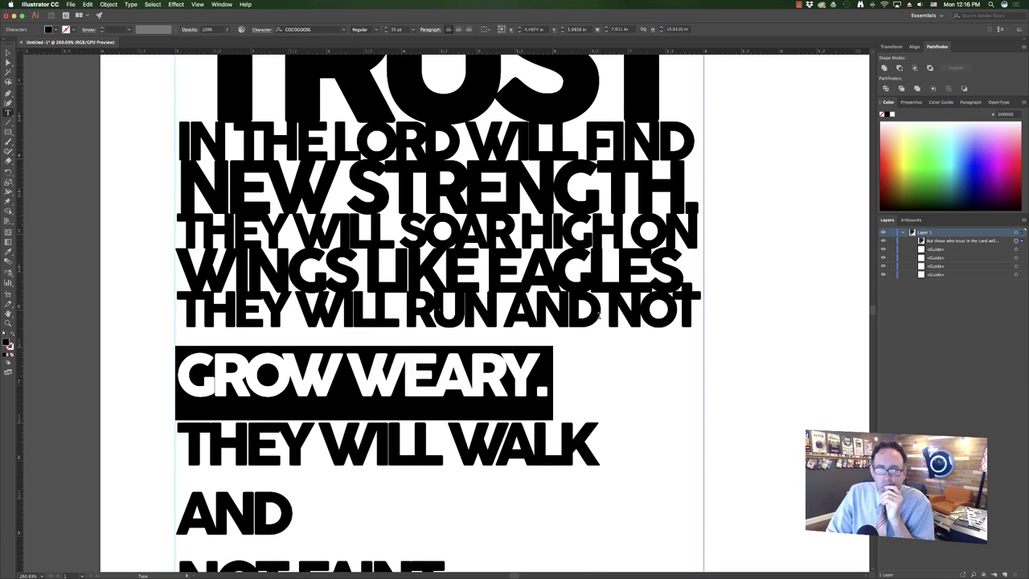
key(super+shift+period)
key(super+shift+period)
key(super+shift+period)
key(super+shift+period)
key(super+shift+period)
key(super+shift+period)
key(super+shift+period)
key(super+shift+period)
key(super+shift+period)
key(super+shift+period)
key(super+shift+period)
click(262, 29)
click(238, 80)
Reduce "THEY WILL WALK AND" to fit the full width on one line and tighten its leading against "GROW WEARY.".
triple_click(290, 430)
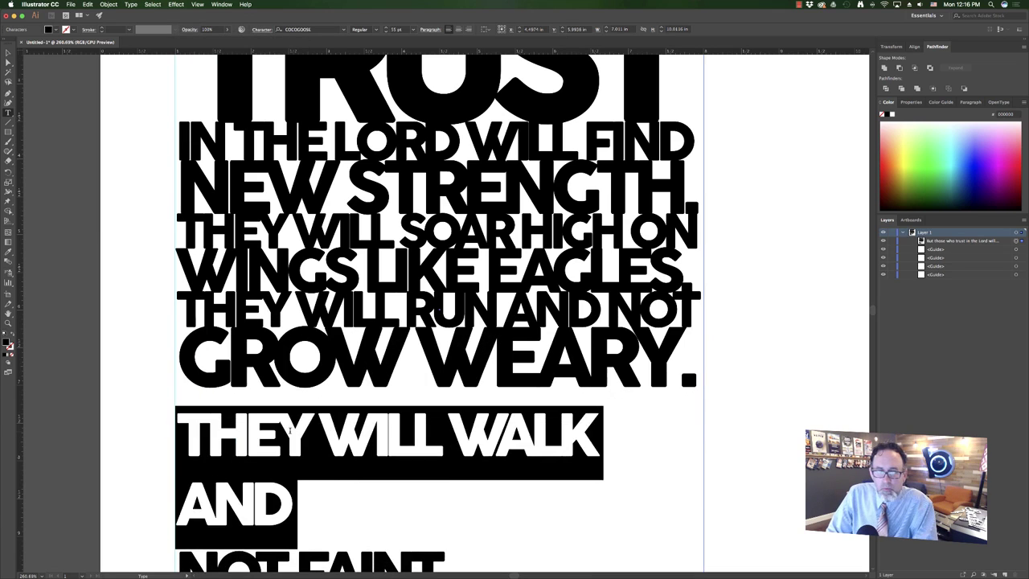
key(super+shift+comma)
key(super+shift+comma)
key(super+shift+comma)
key(super+shift+comma)
key(super+shift+period)
key(super+shift+period)
key(super+shift+period)
key(super+shift+period)
key(super+shift+comma)
Enlarge the last line, "NOT FAINT.", to 103 pt so it spans the text area's full width.
triple_click(281, 496)
key(super+shift+period)
key(super+shift+period)
key(super+shift+period)
key(super+shift+period)
key(super+shift+period)
key(super+shift+period)
key(super+shift+period)
key(super+shift+period)
key(super+shift+period)
key(super+shift+period)
key(super+shift+period)
key(super+shift+period)
key(super+shift+period)
key(super+shift+period)
key(super+shift+period)
key(super+shift+period)
key(super+shift+period)
key(super+shift+period)
key(super+shift+period)
key(super+shift+period)
key(super+shift+comma)
key(super+shift+comma)
Tighten the leading of "NOT FAINT." until it meets the bottom of "THEY WILL WALK AND".
click(262, 29)
key(alt+Up)
key(alt+Up)
key(alt+Up)
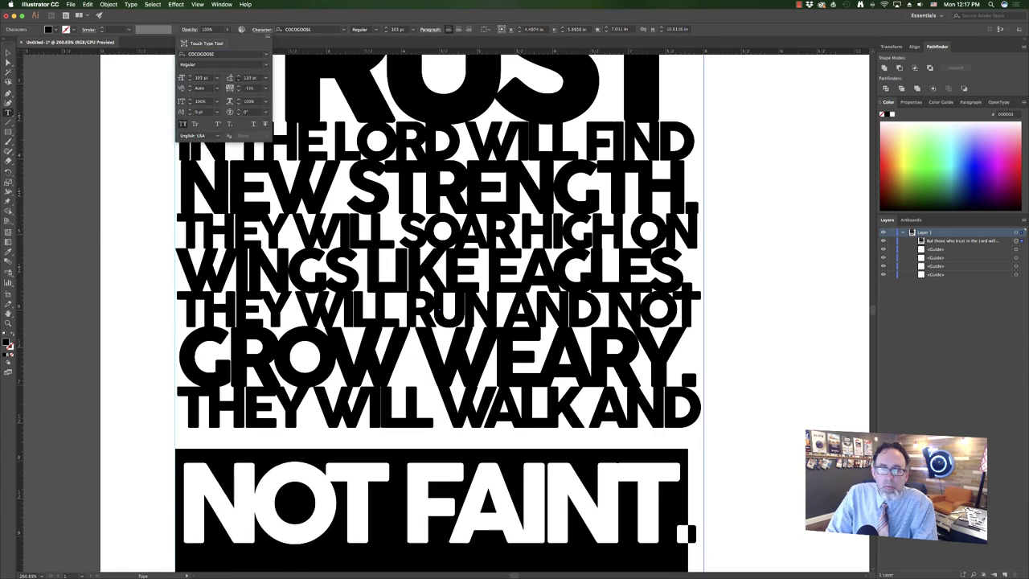
click(239, 79)
click(635, 460)
scroll(633, 458, down, 3)
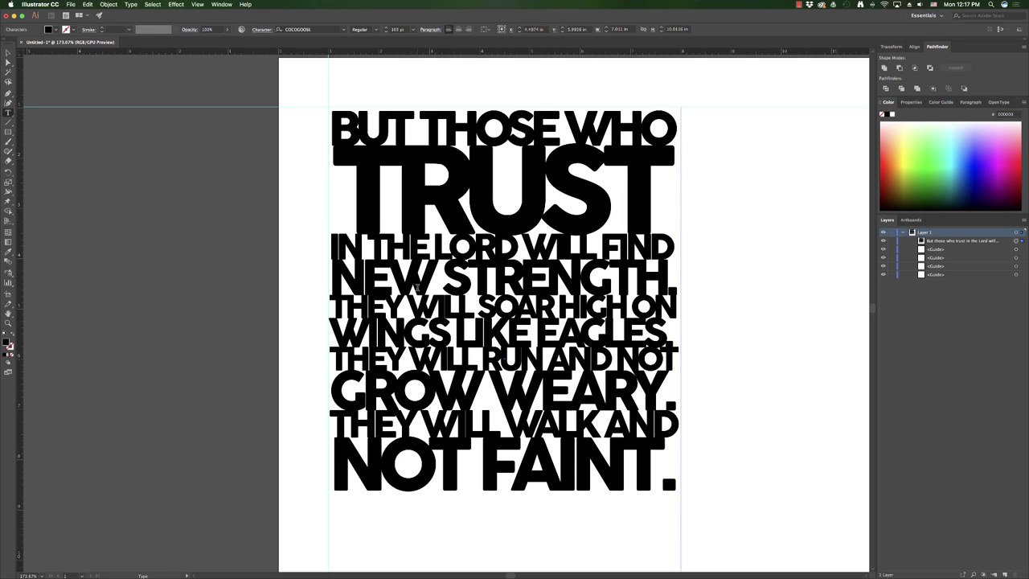
drag(446, 278, 513, 281)
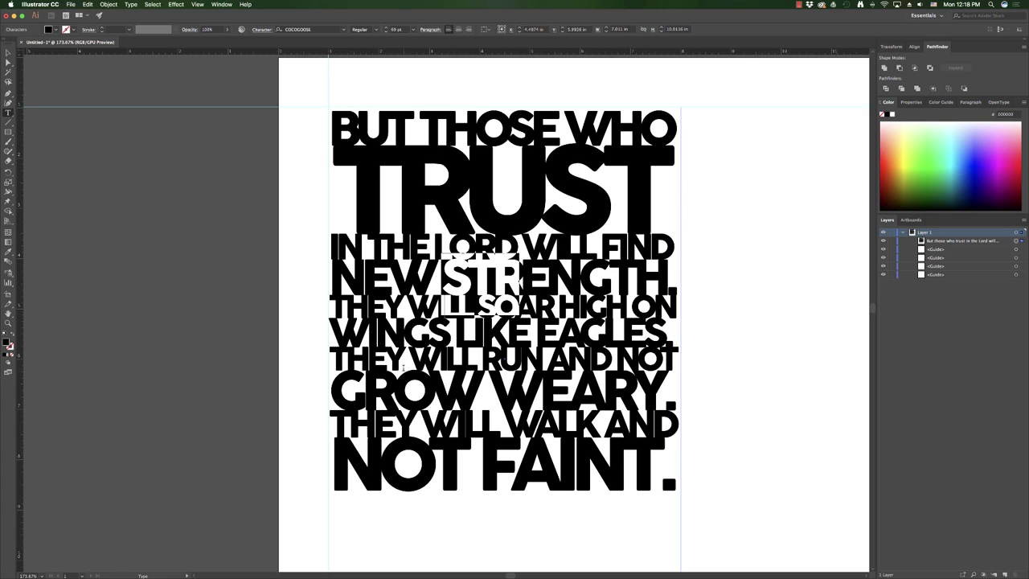
click(411, 362)
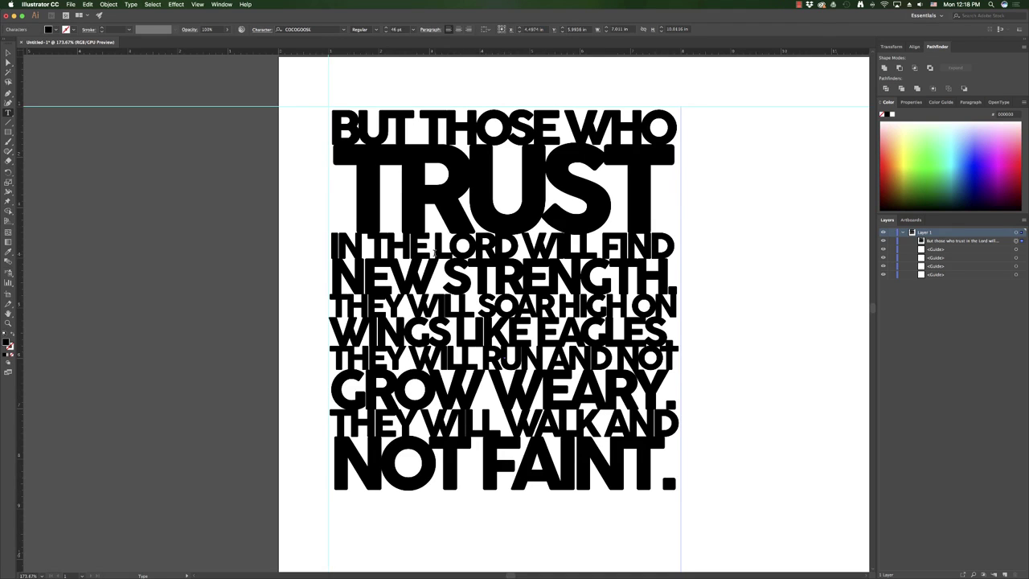
Tighten the letter spacing at the "L" of "LORD" in the line "IN THE LORD WILL FIND".
scroll(435, 252, up, 10)
scroll(435, 252, up, 4)
scroll(435, 252, left, 3)
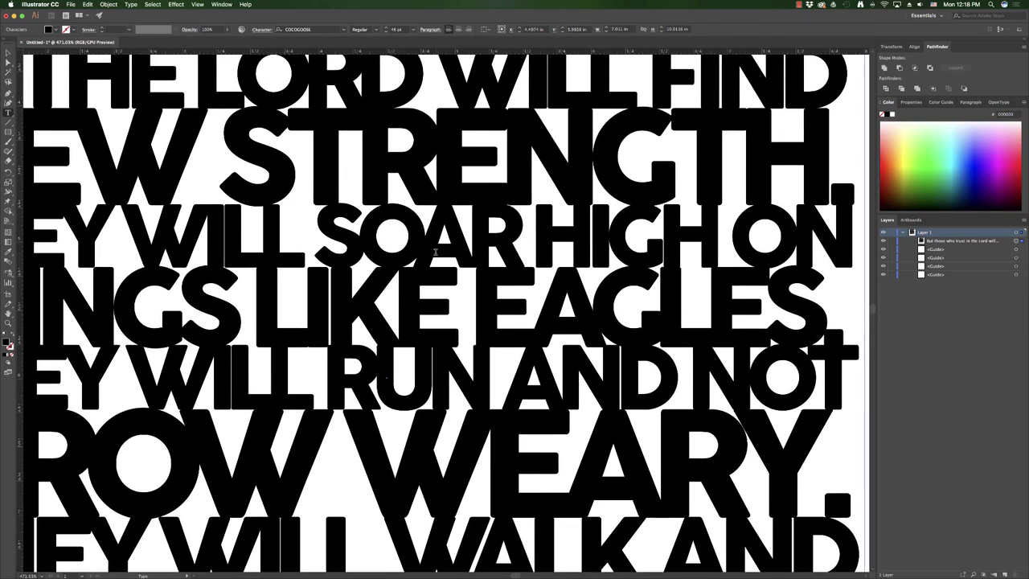
scroll(435, 252, left, 5)
scroll(435, 253, up, 3)
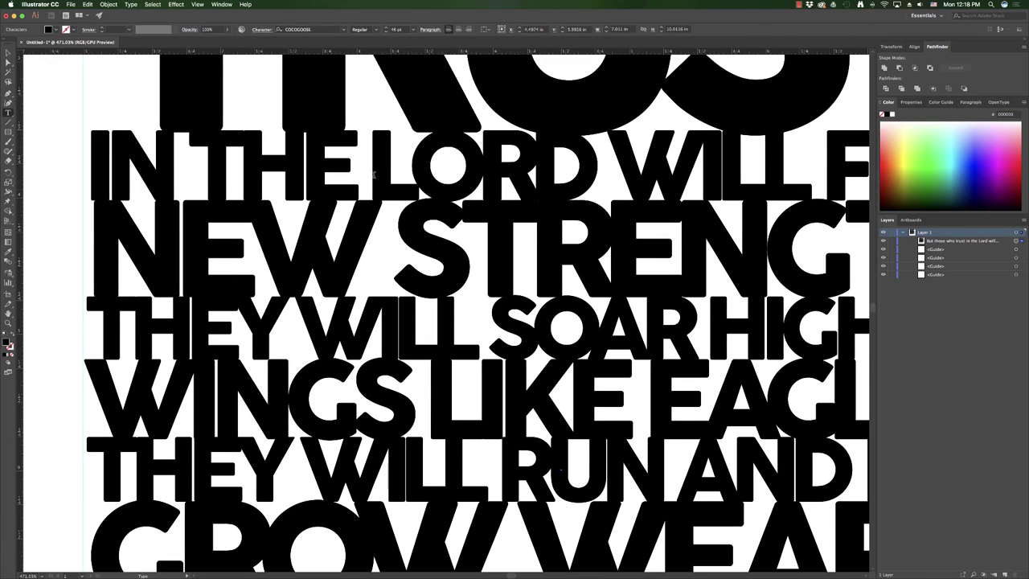
click(372, 170)
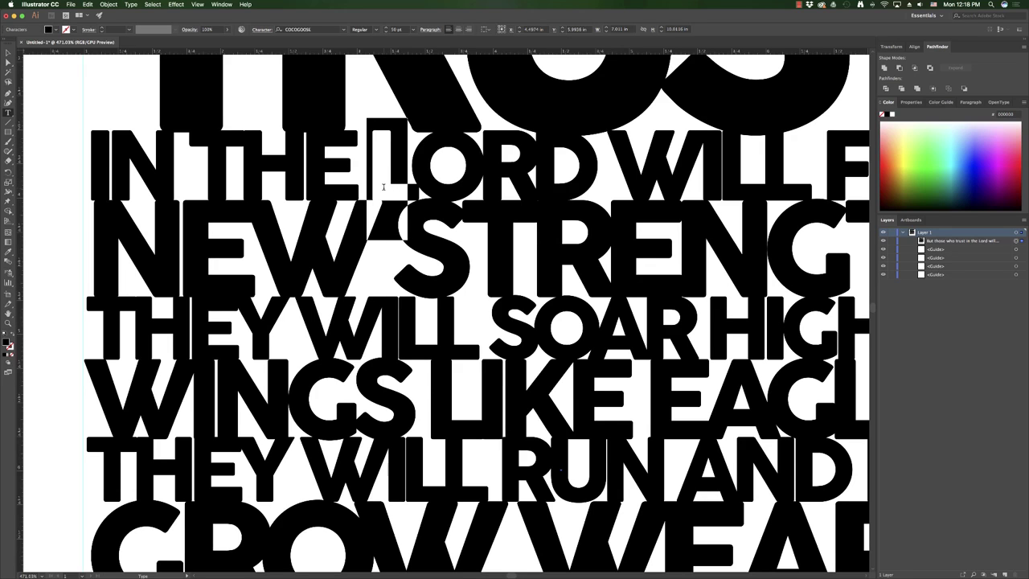
key(alt+Left)
key(alt+Left)
key(alt+Left)
key(alt+Left)
key(alt+Left)
key(alt+Left)
Inspect how the letters and punctuation overlap in the lower lines, through to the period after "EAGLES".
scroll(380, 180, down, 1)
scroll(381, 179, down, 4)
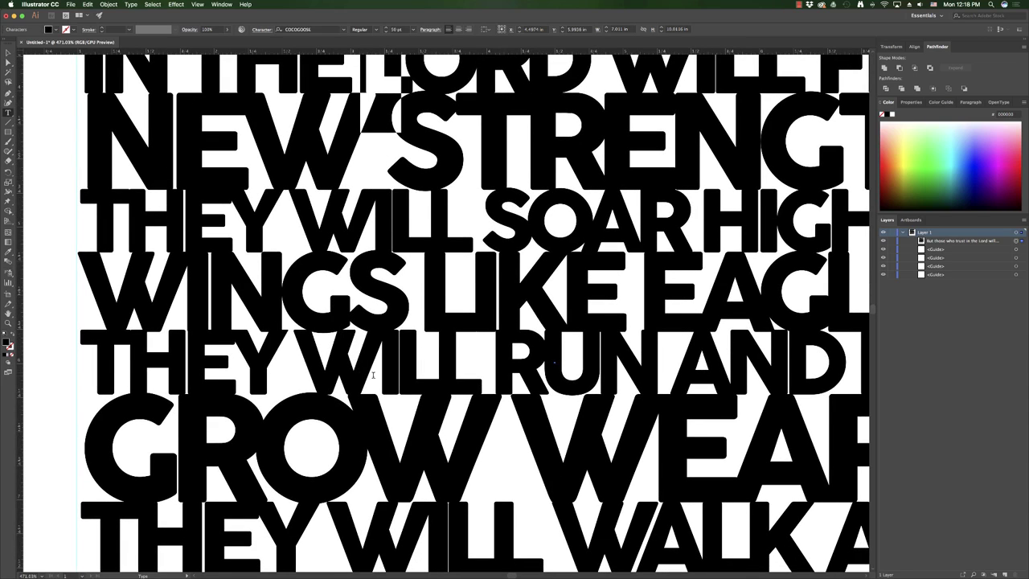
scroll(387, 367, down, 2)
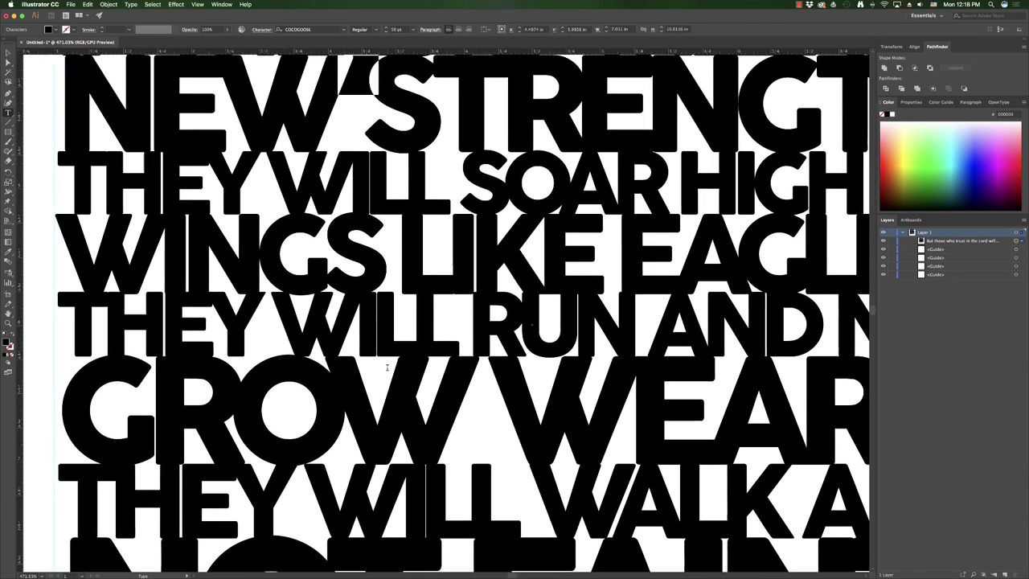
scroll(387, 368, right, 3)
scroll(386, 368, down, 4)
scroll(387, 367, right, 7)
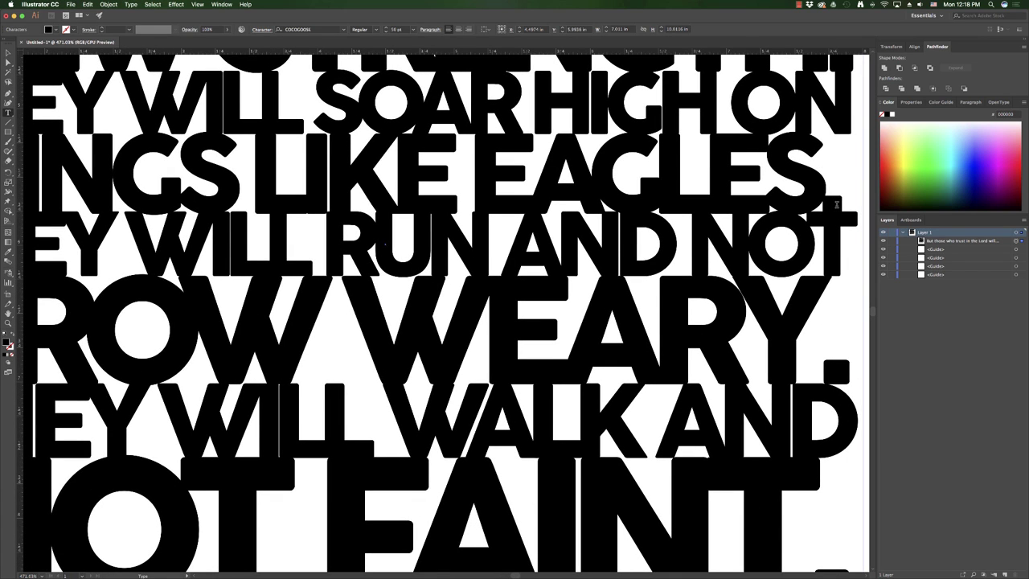
Examine the fit of the periods after "EAGLES" and "WEARY" against the neighbouring lines, and the verse layout as a whole.
drag(826, 201, 840, 202)
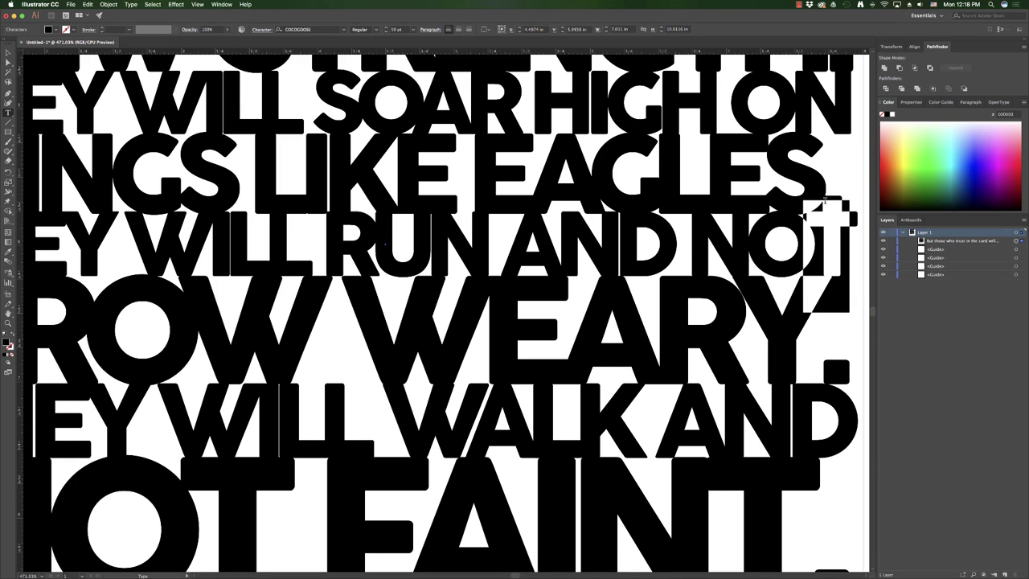
click(847, 184)
click(826, 250)
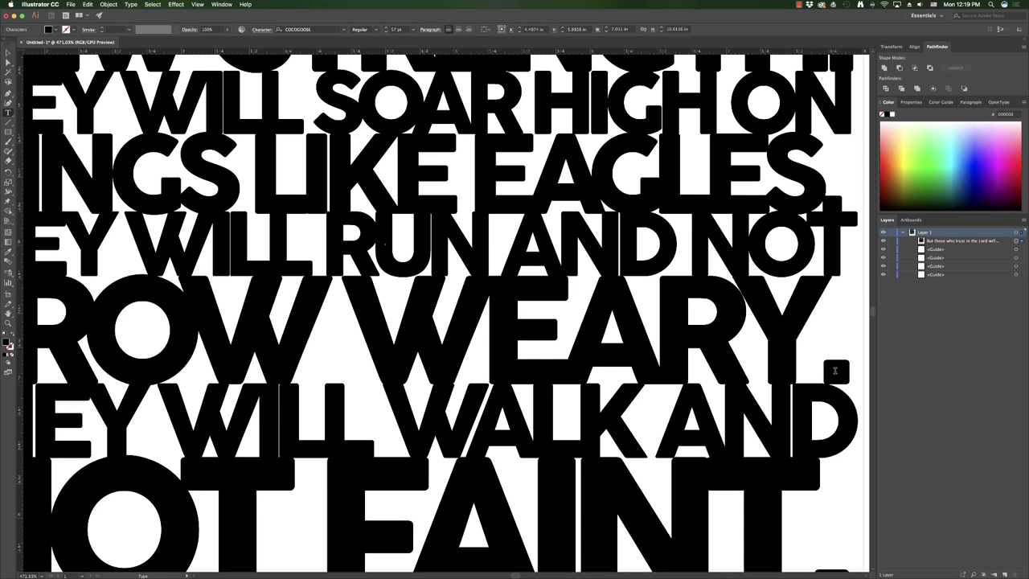
click(828, 370)
scroll(828, 370, down, 3)
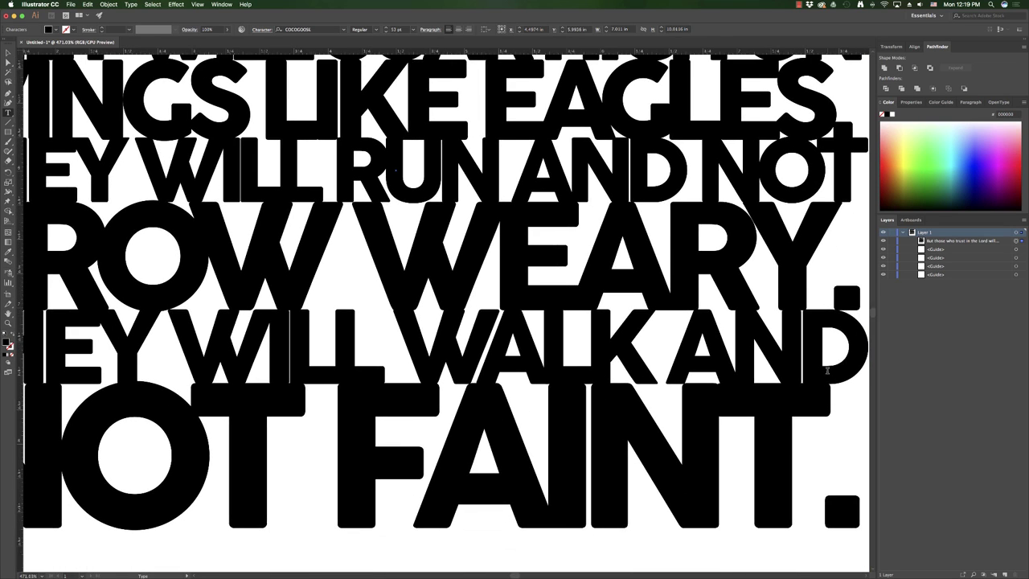
scroll(827, 371, down, 5)
scroll(817, 376, up, 3)
scroll(816, 383, down, 3)
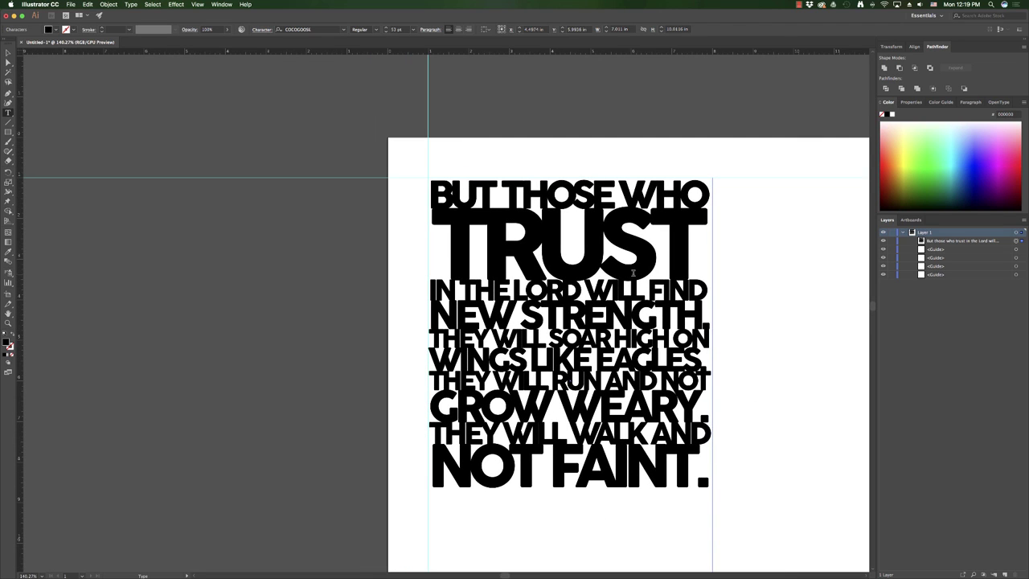
Convert the whole verse text block to outlines.
key(Escape)
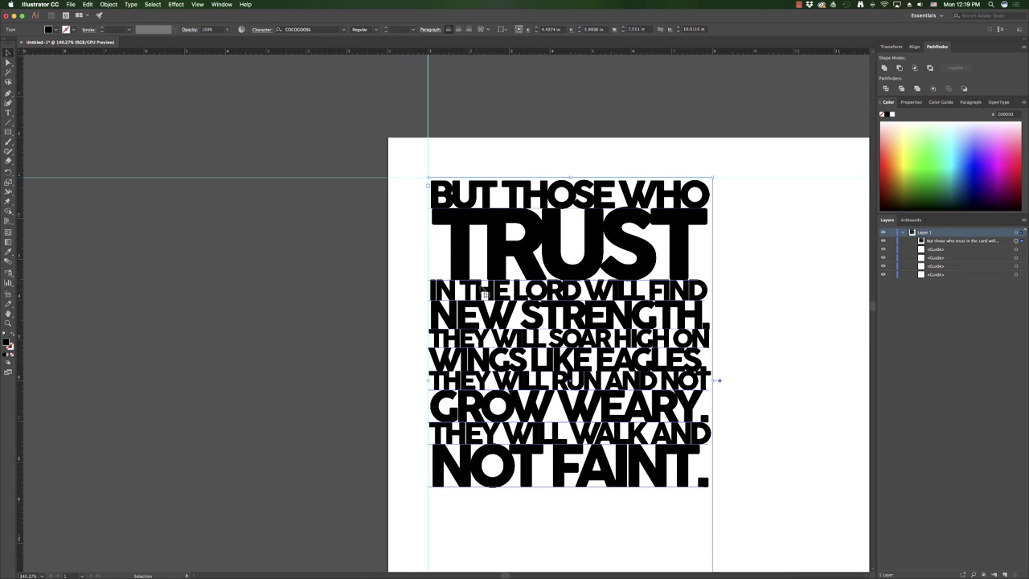
right_click(499, 253)
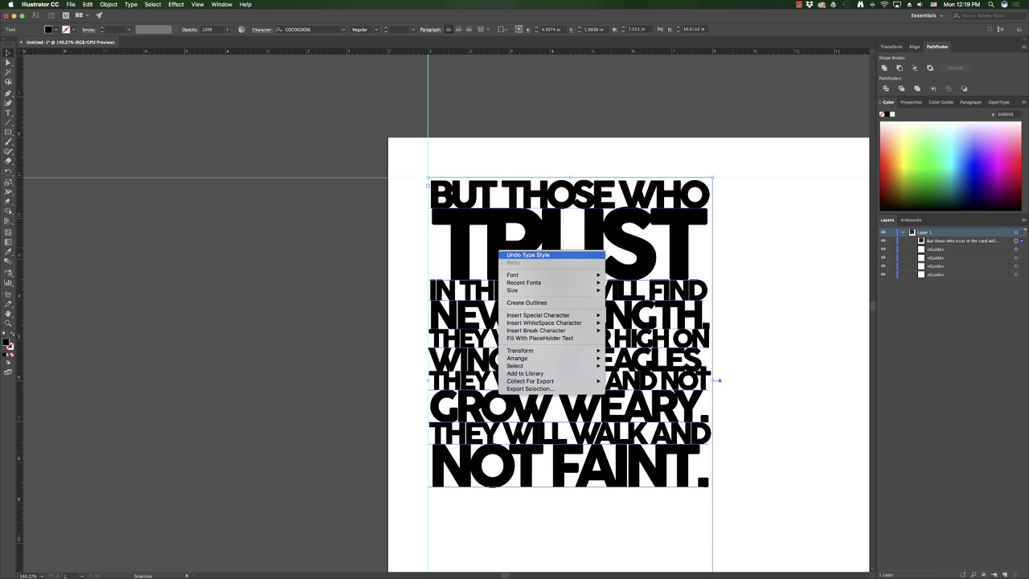
click(518, 303)
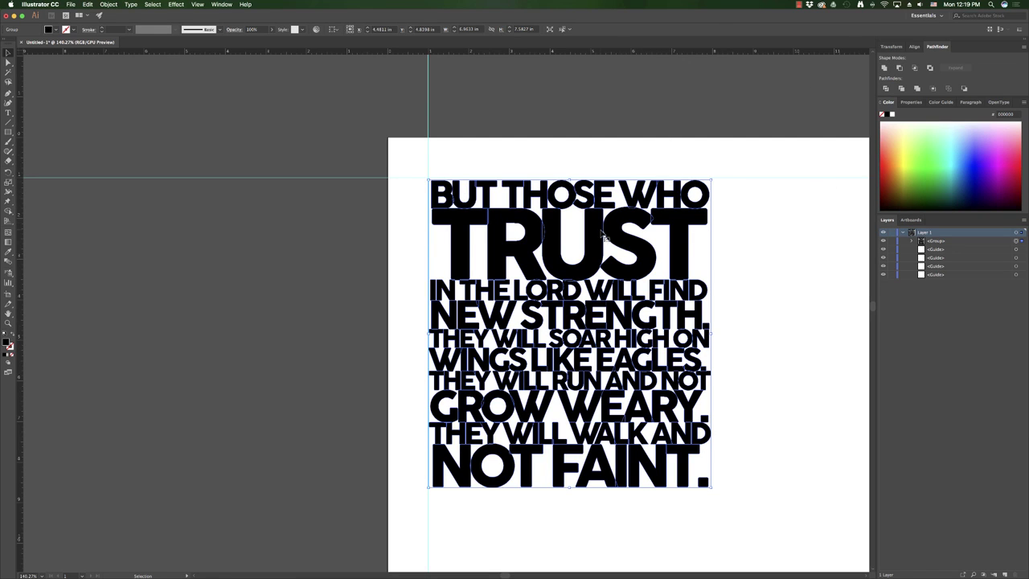
Try uniting the overlapping outlined letters of the verse with the Pathfinder.
scroll(604, 229, up, 5)
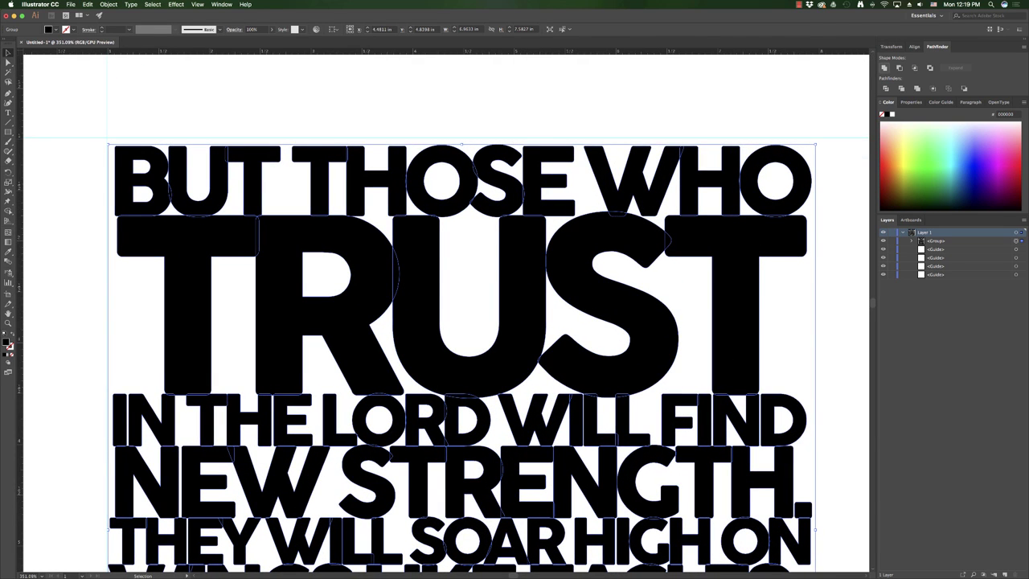
click(884, 68)
click(884, 68)
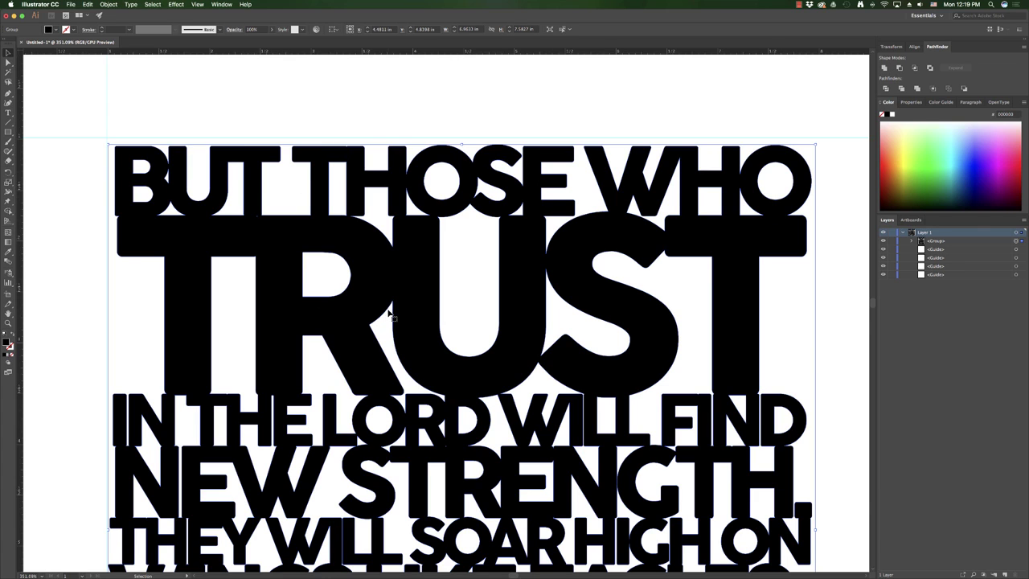
scroll(389, 315, down, 5)
scroll(389, 314, down, 3)
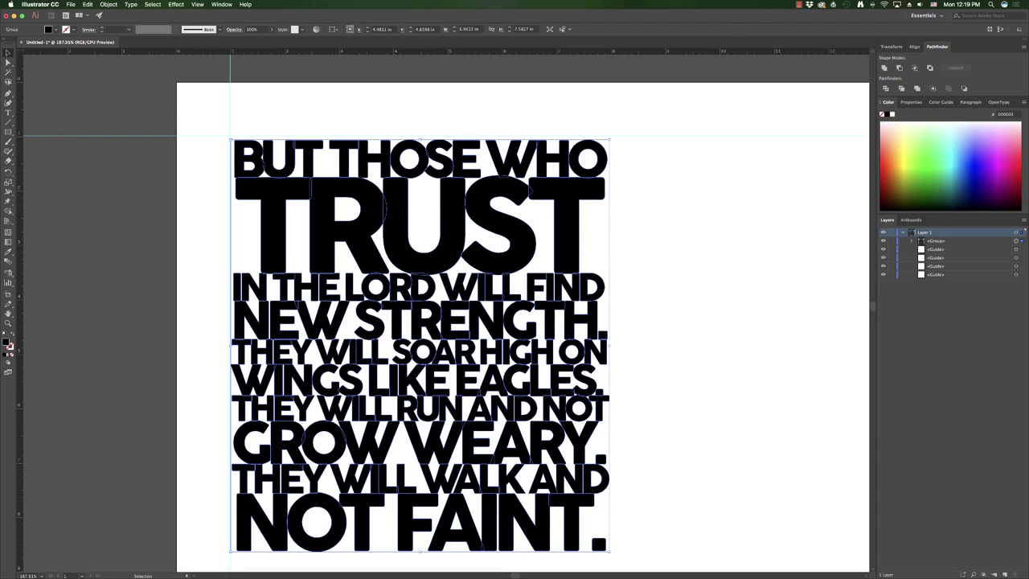
Duplicate "Layer 1" with the outlined verse and rename the copy "Flattened".
drag(925, 232, 1005, 575)
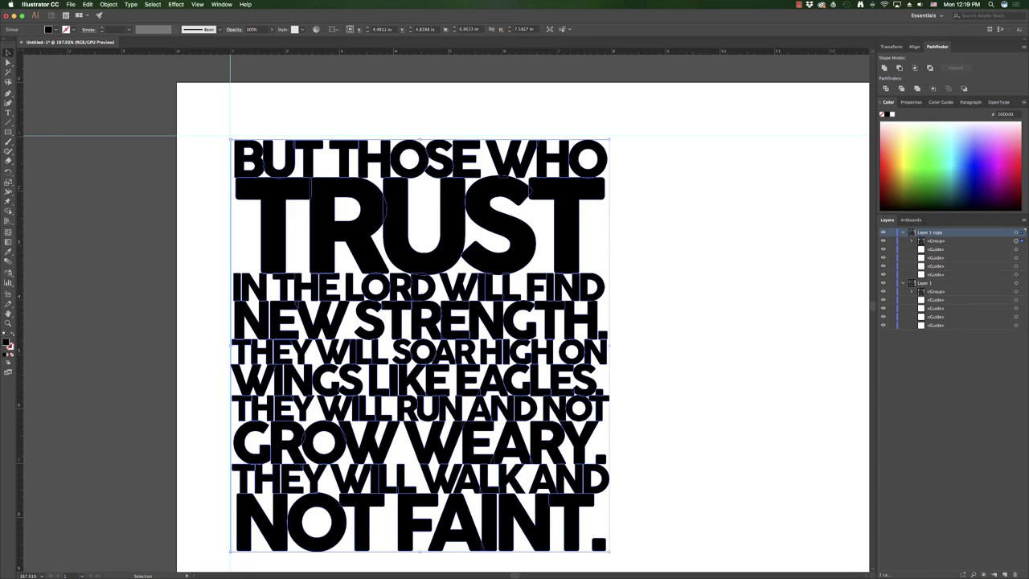
double_click(929, 232)
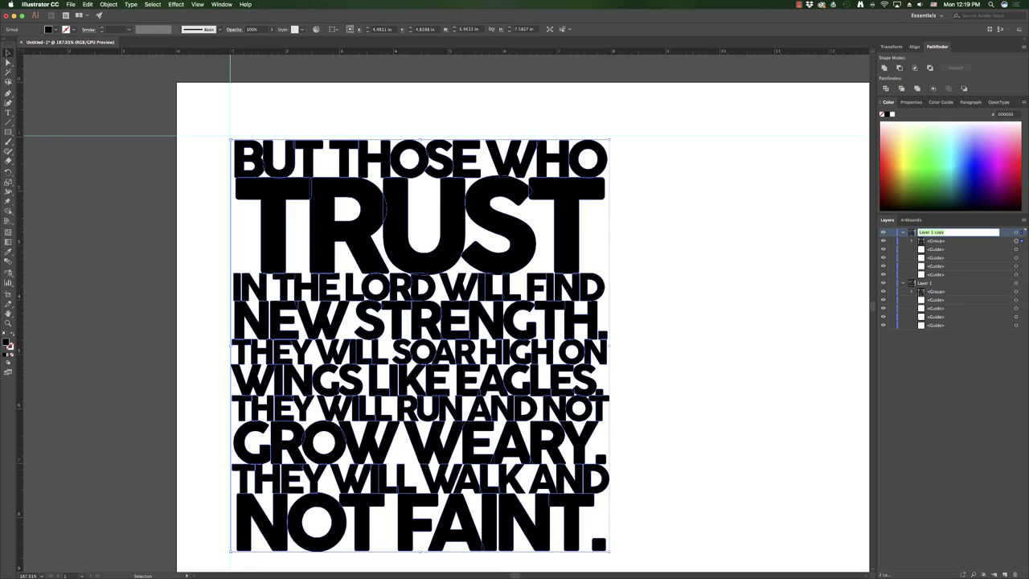
text(Flattened)
key(Return)
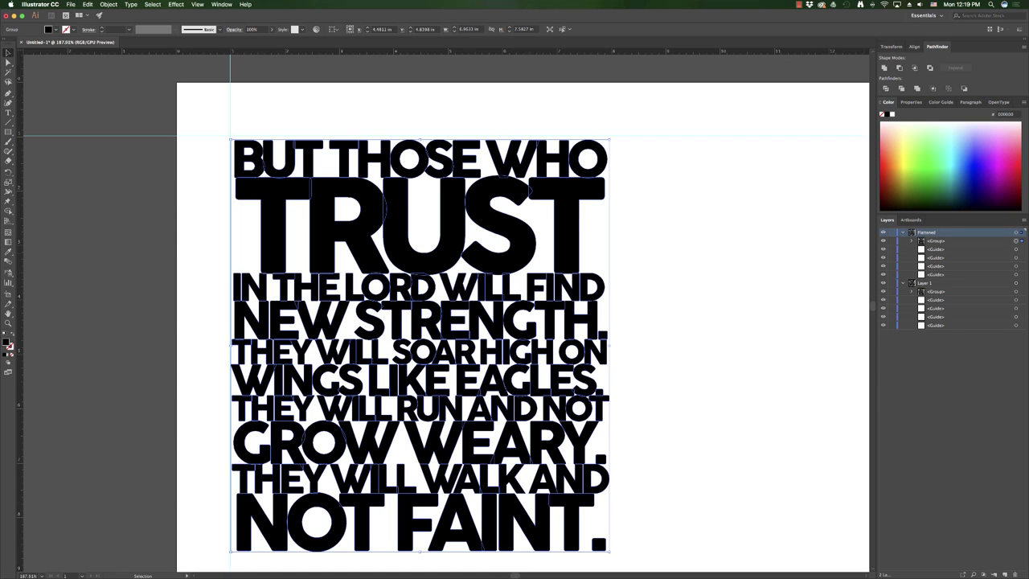
Rename the original "Layer 1" as "Editable".
double_click(925, 283)
text(E)
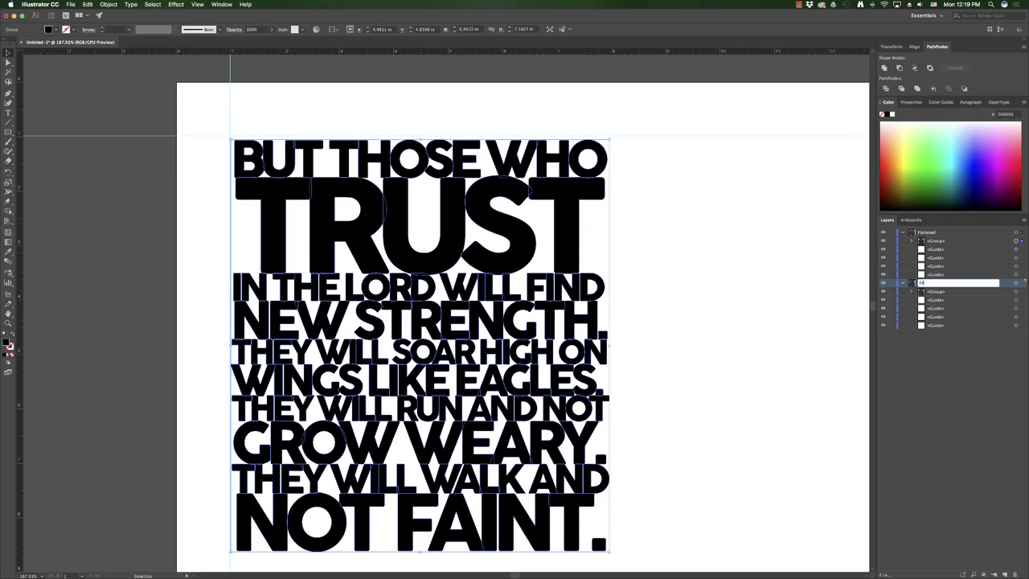
text(ditable)
key(Return)
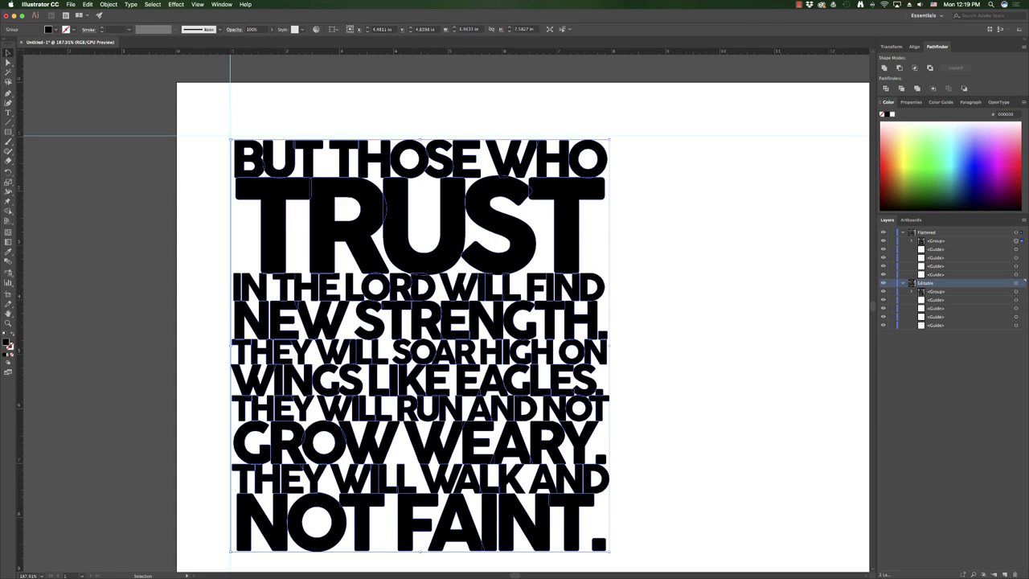
Hide the "Editable" layer and unite the overlapping letter outlines on the "Flattened" layer.
click(883, 283)
click(932, 232)
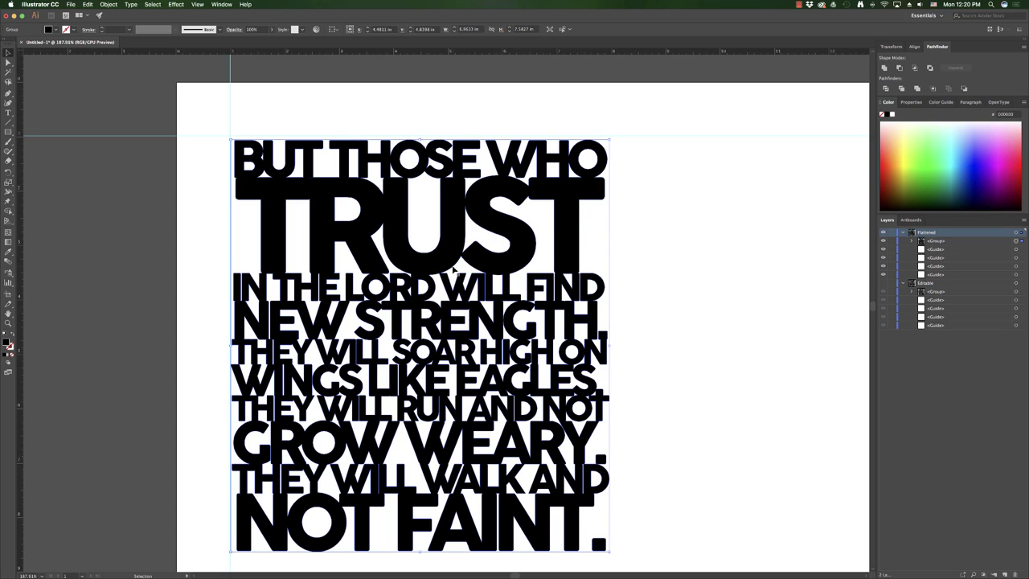
scroll(454, 272, down, 1)
scroll(454, 272, down, 2)
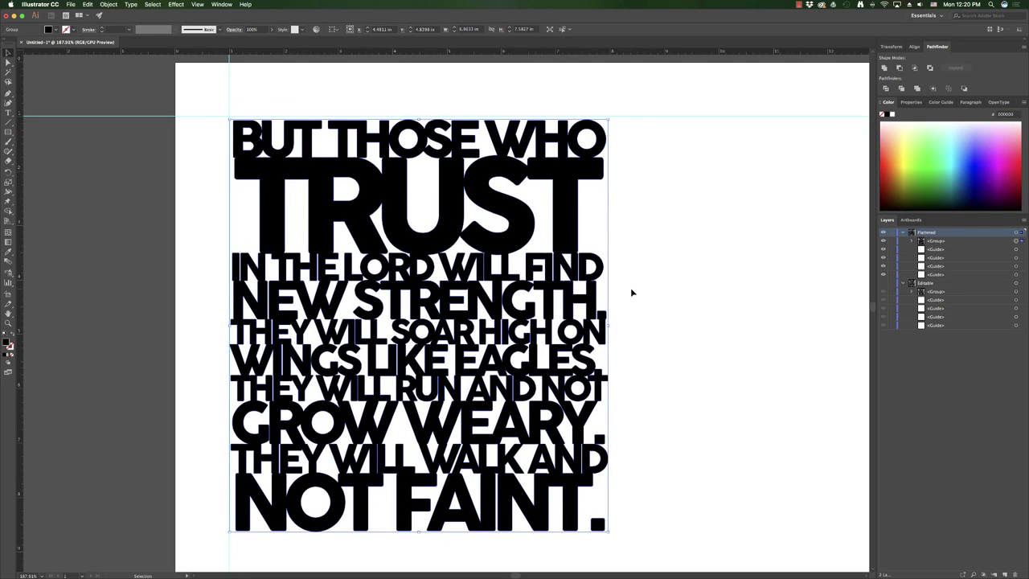